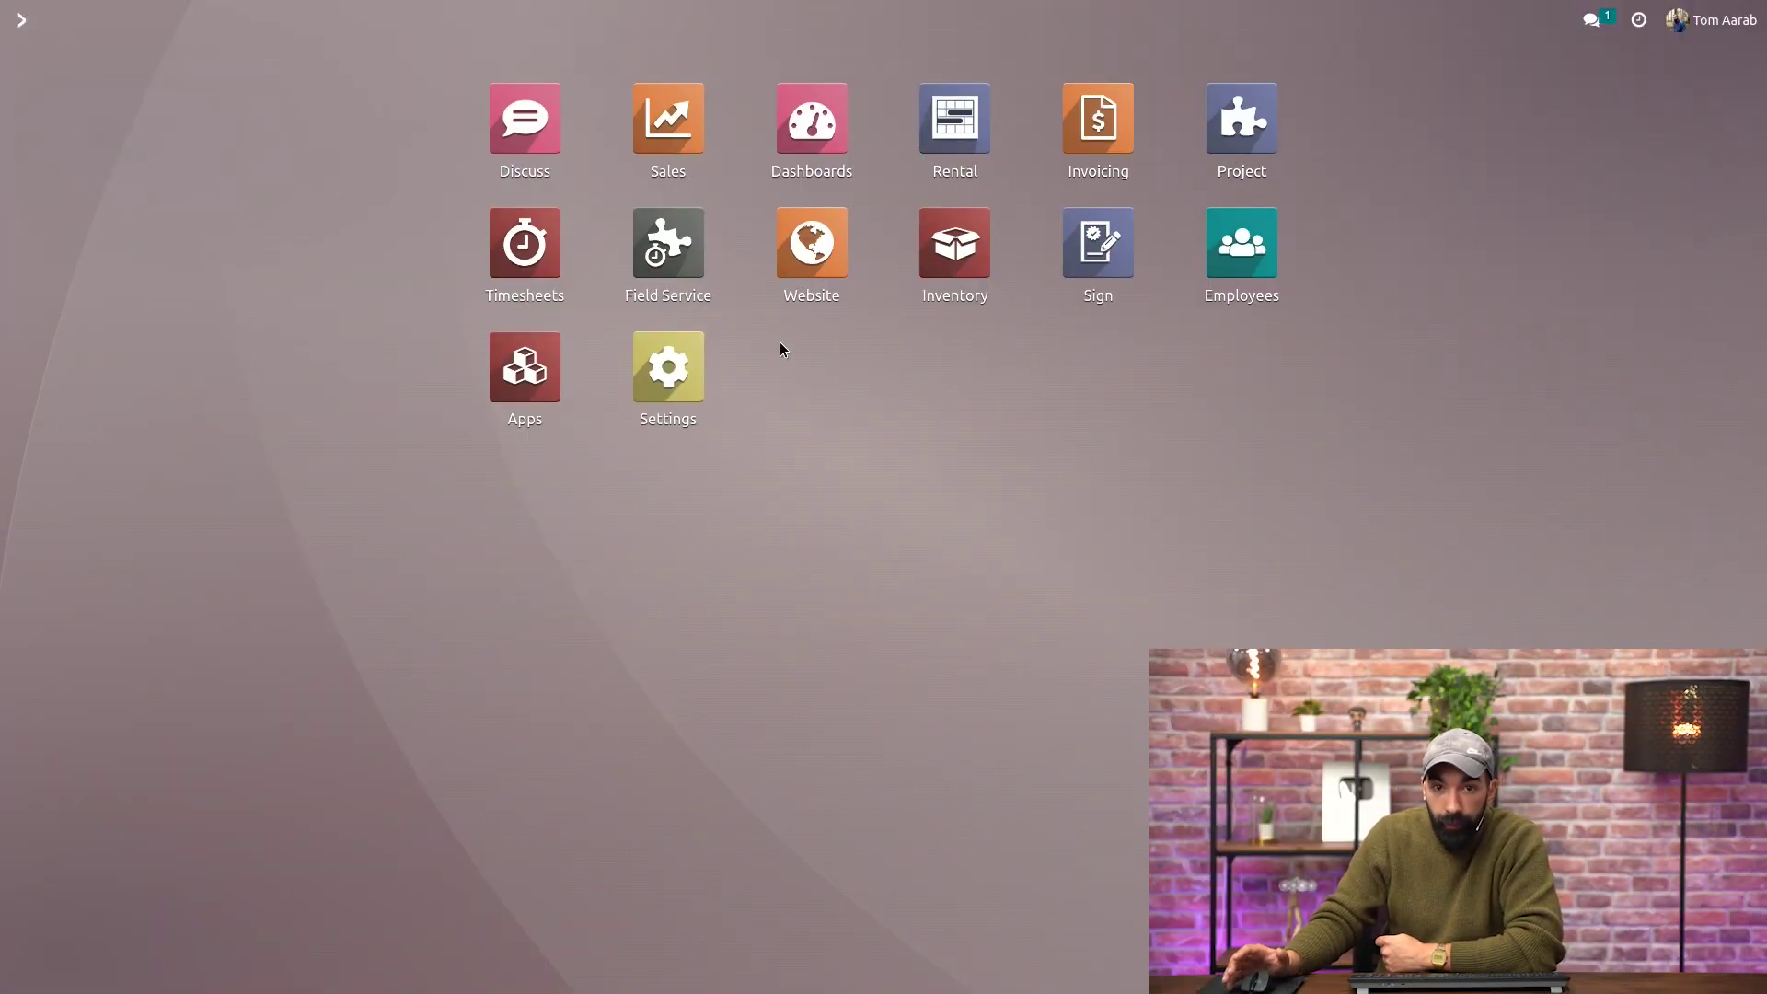
Step: Open the Website app's Configuration > Settings page
click(792, 276)
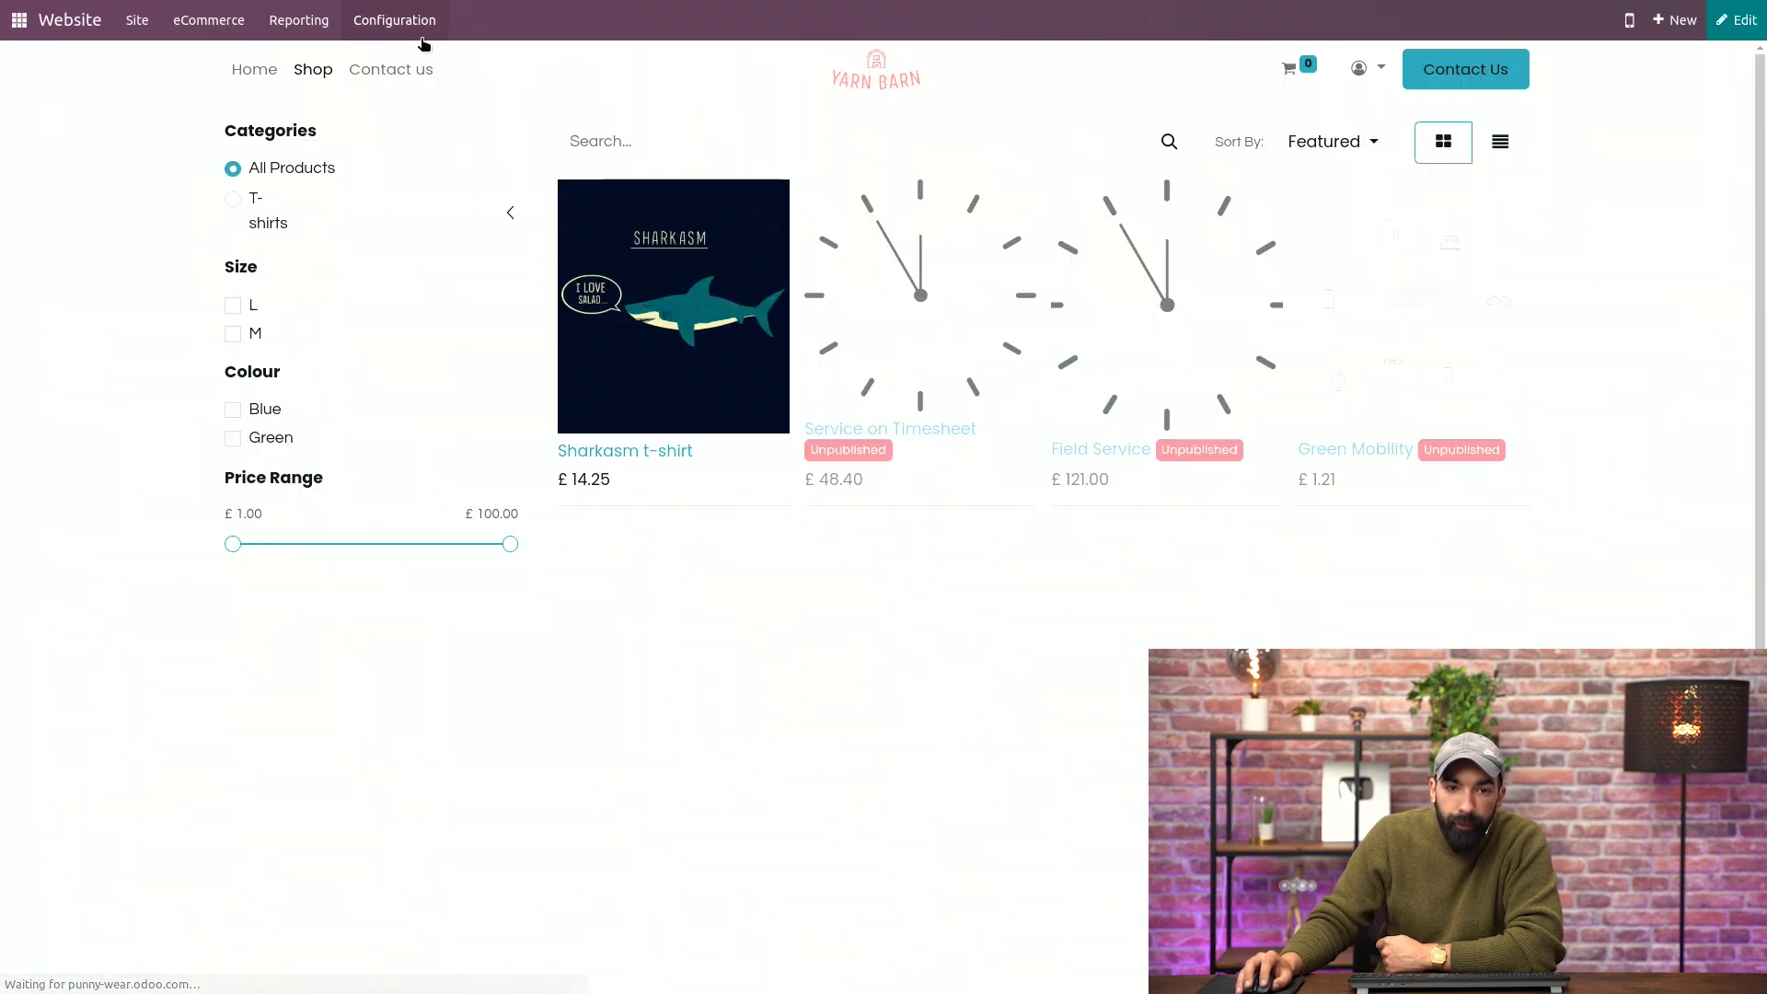
click(393, 19)
click(423, 64)
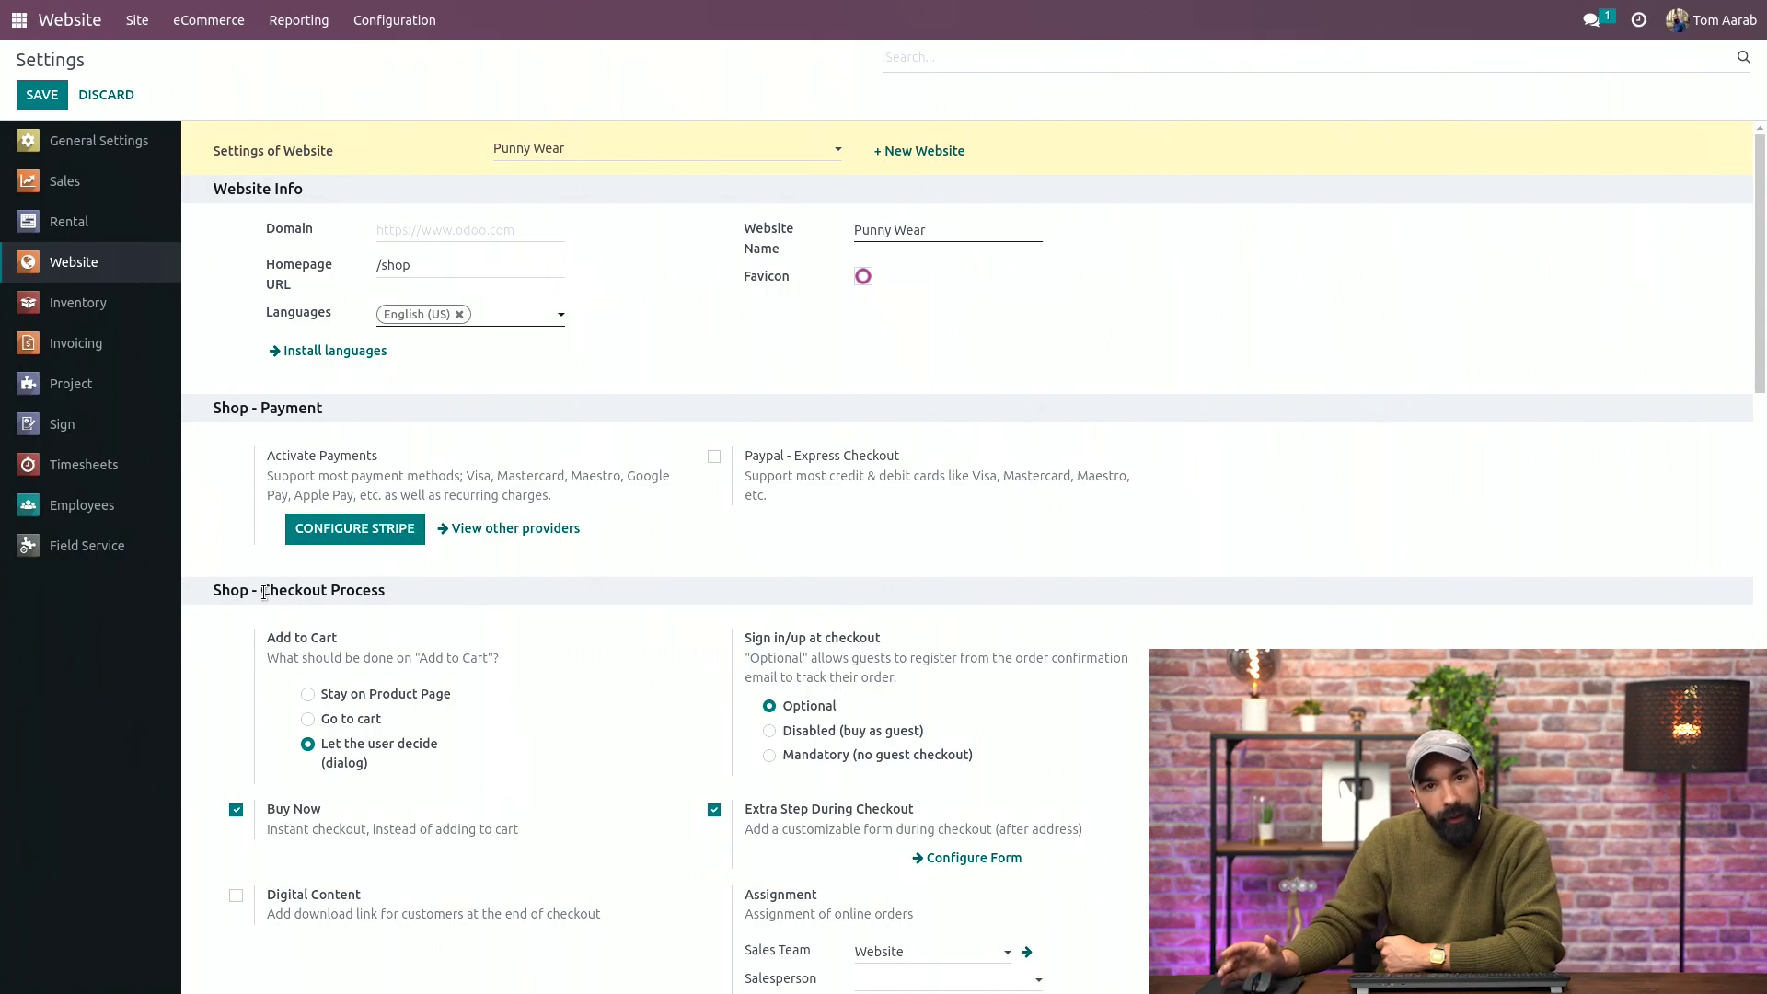
Step: Review the Shop - Checkout Process sign-in options, left Optional, and save the settings
scroll(500, 531, down, 3)
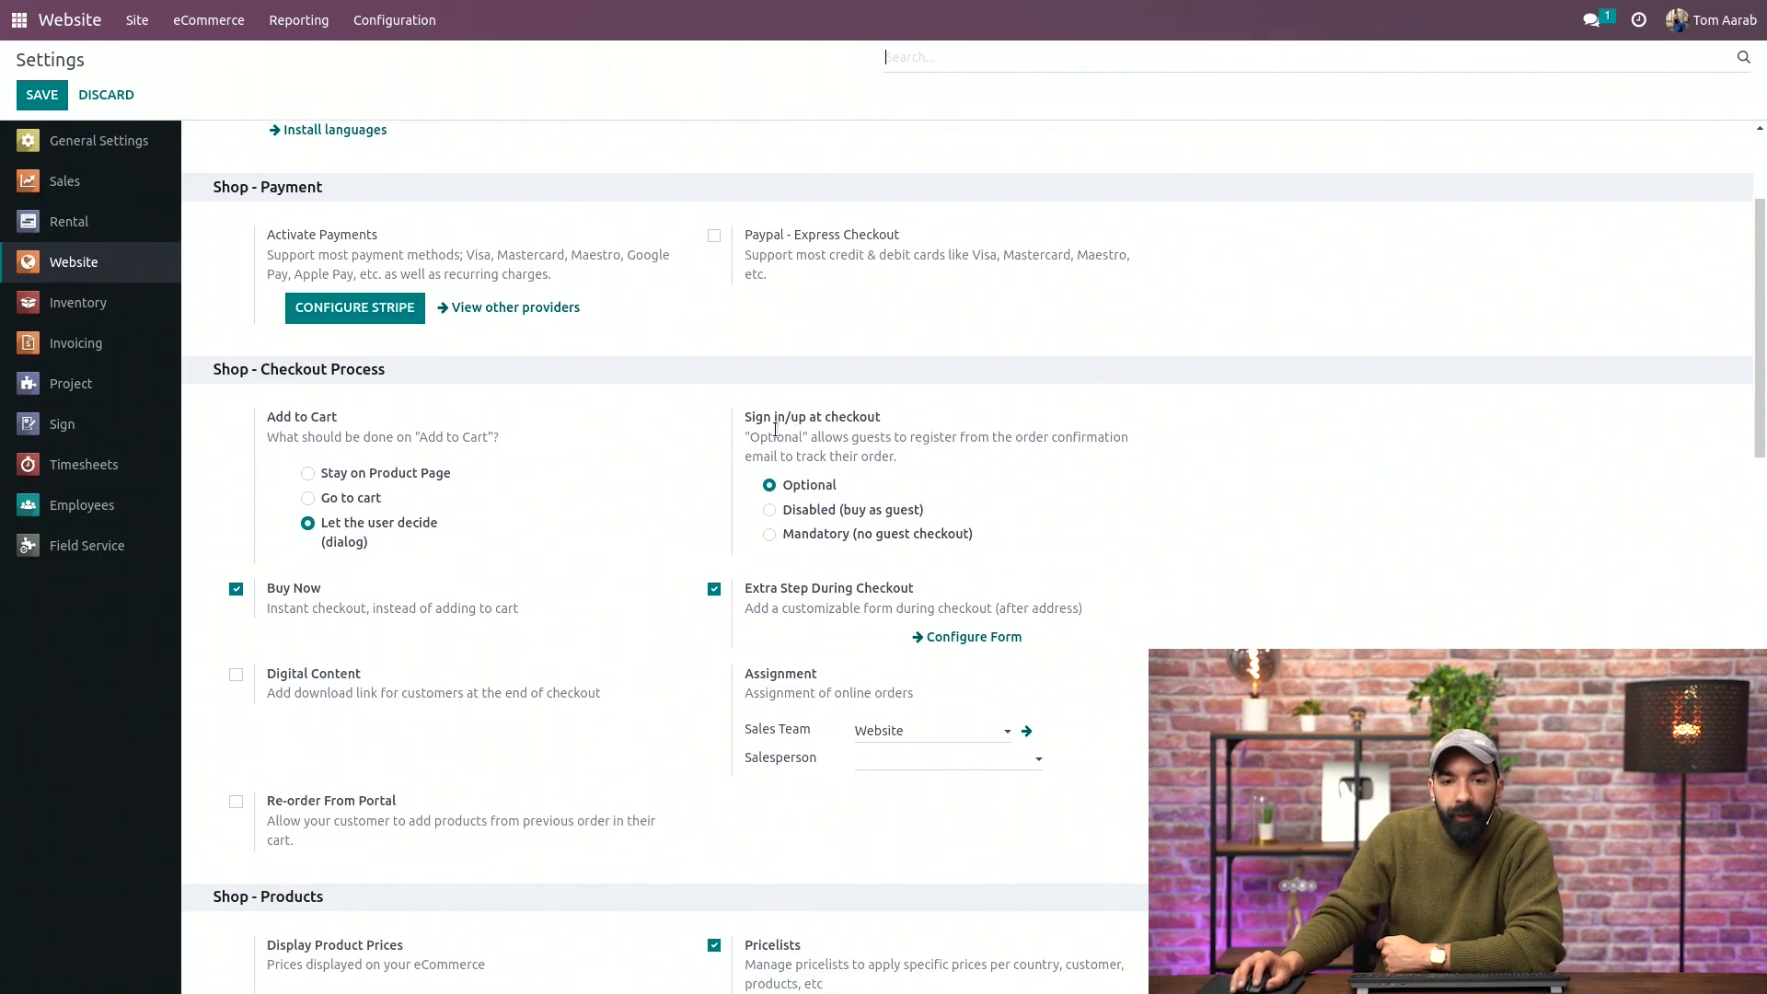
mouse_move(824, 419)
mouse_down()
mouse_move(869, 419)
mouse_move(853, 419)
mouse_up()
mouse_move(936, 440)
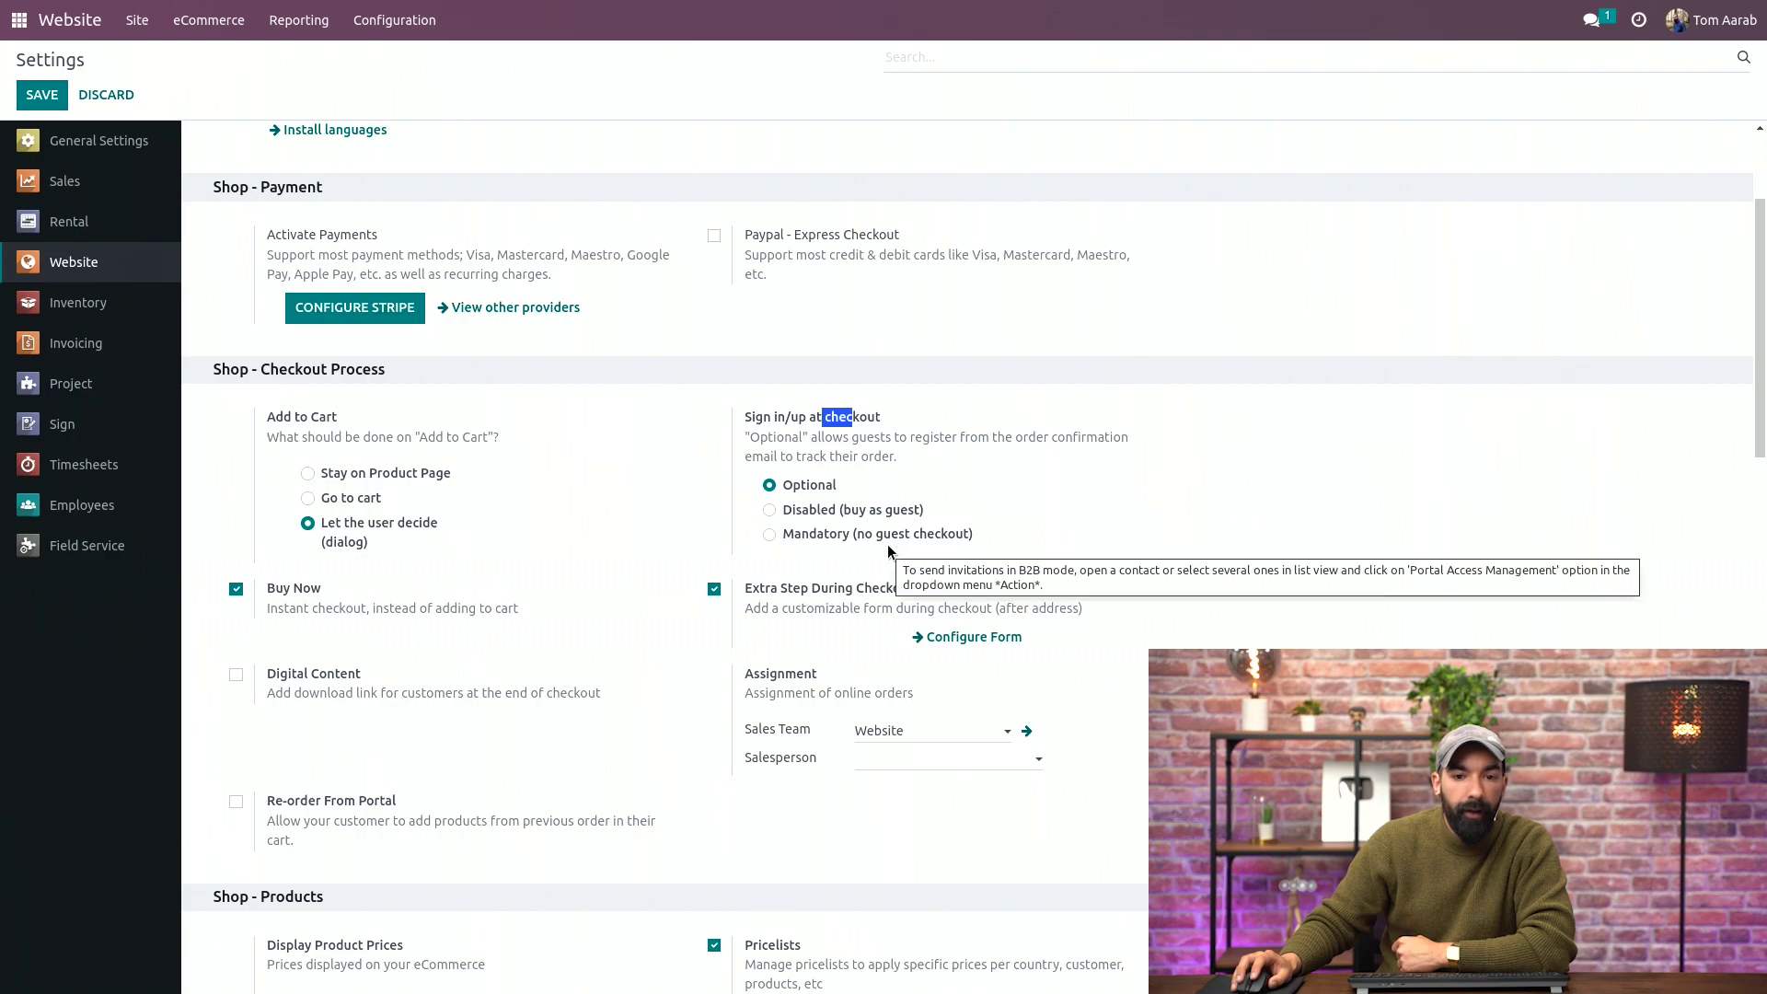
mouse_move(888, 556)
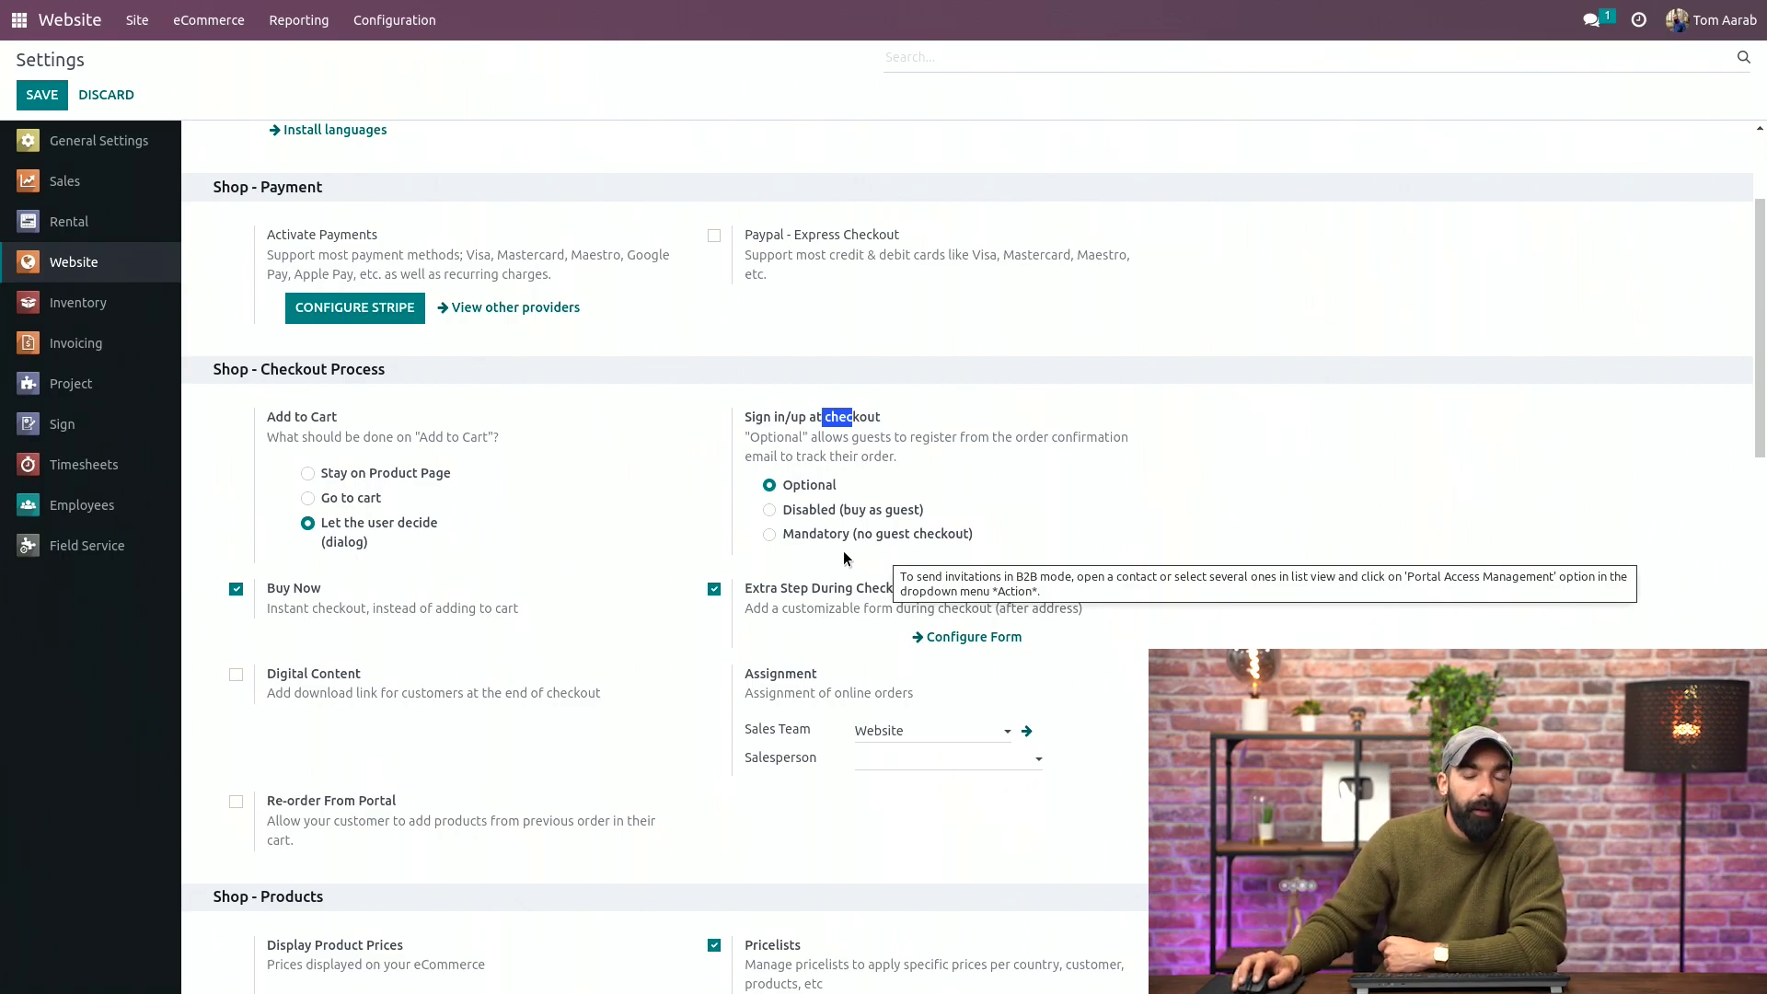
click(64, 94)
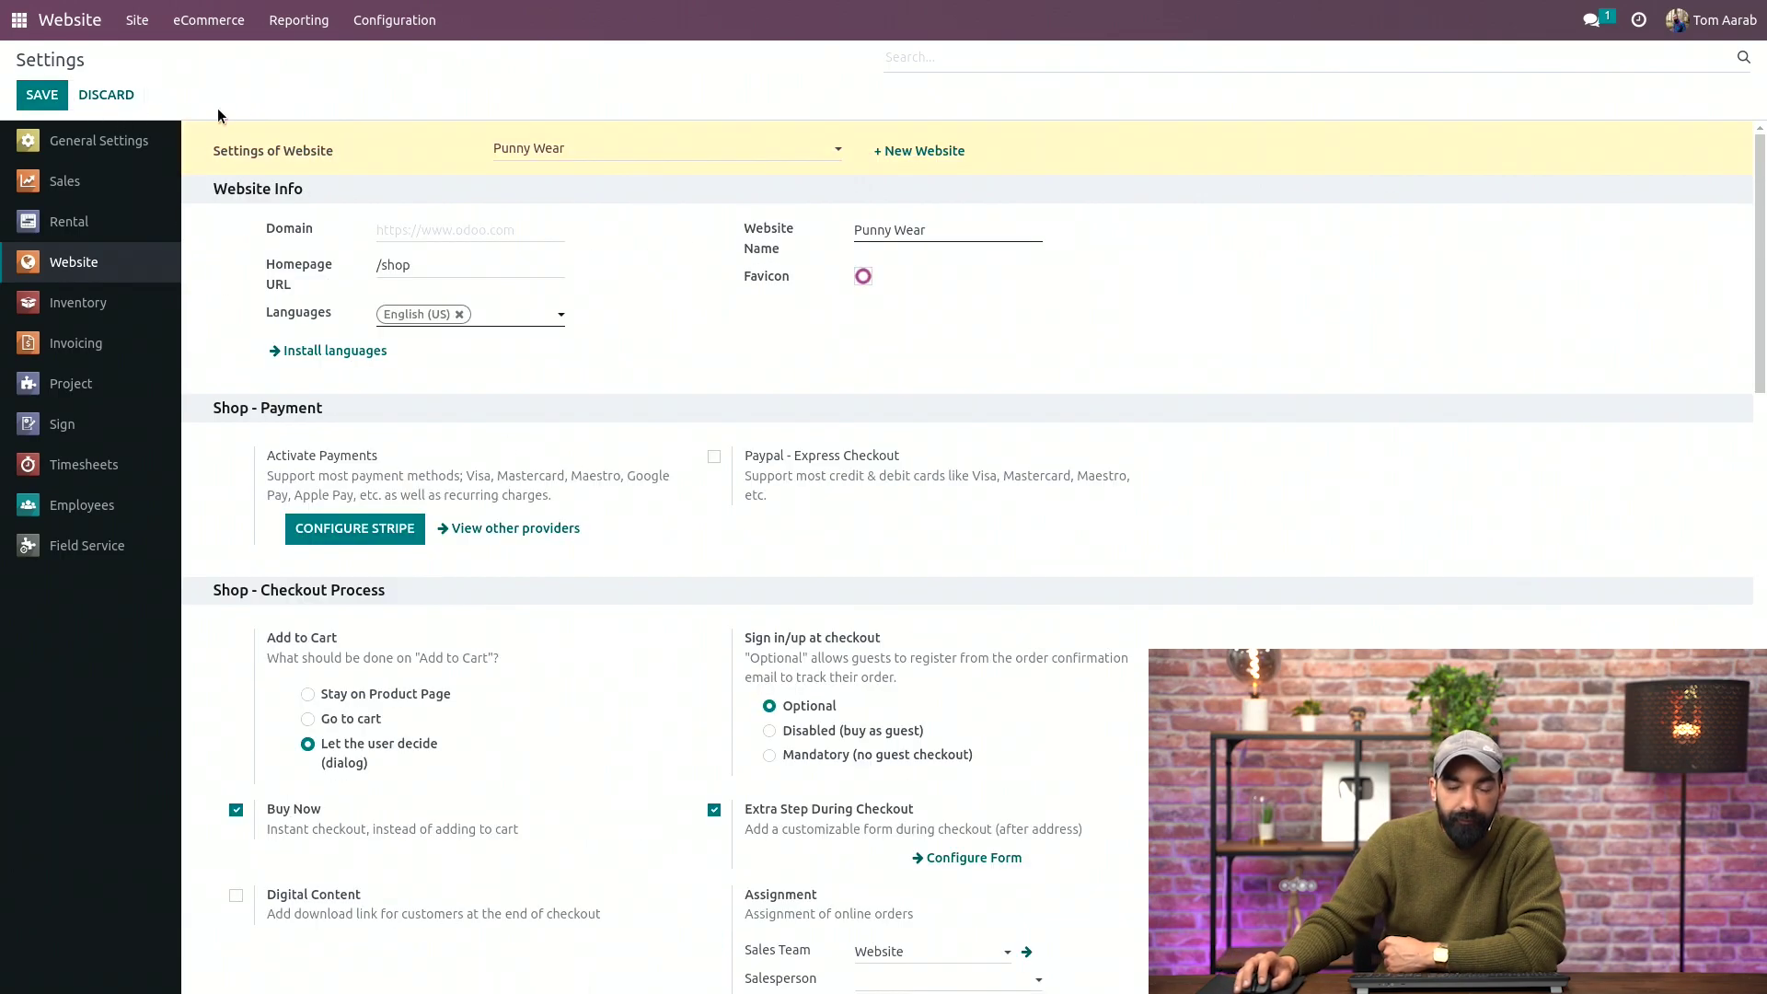
Step: Go to the live website homepage and log out to browse as a guest
click(137, 19)
click(162, 55)
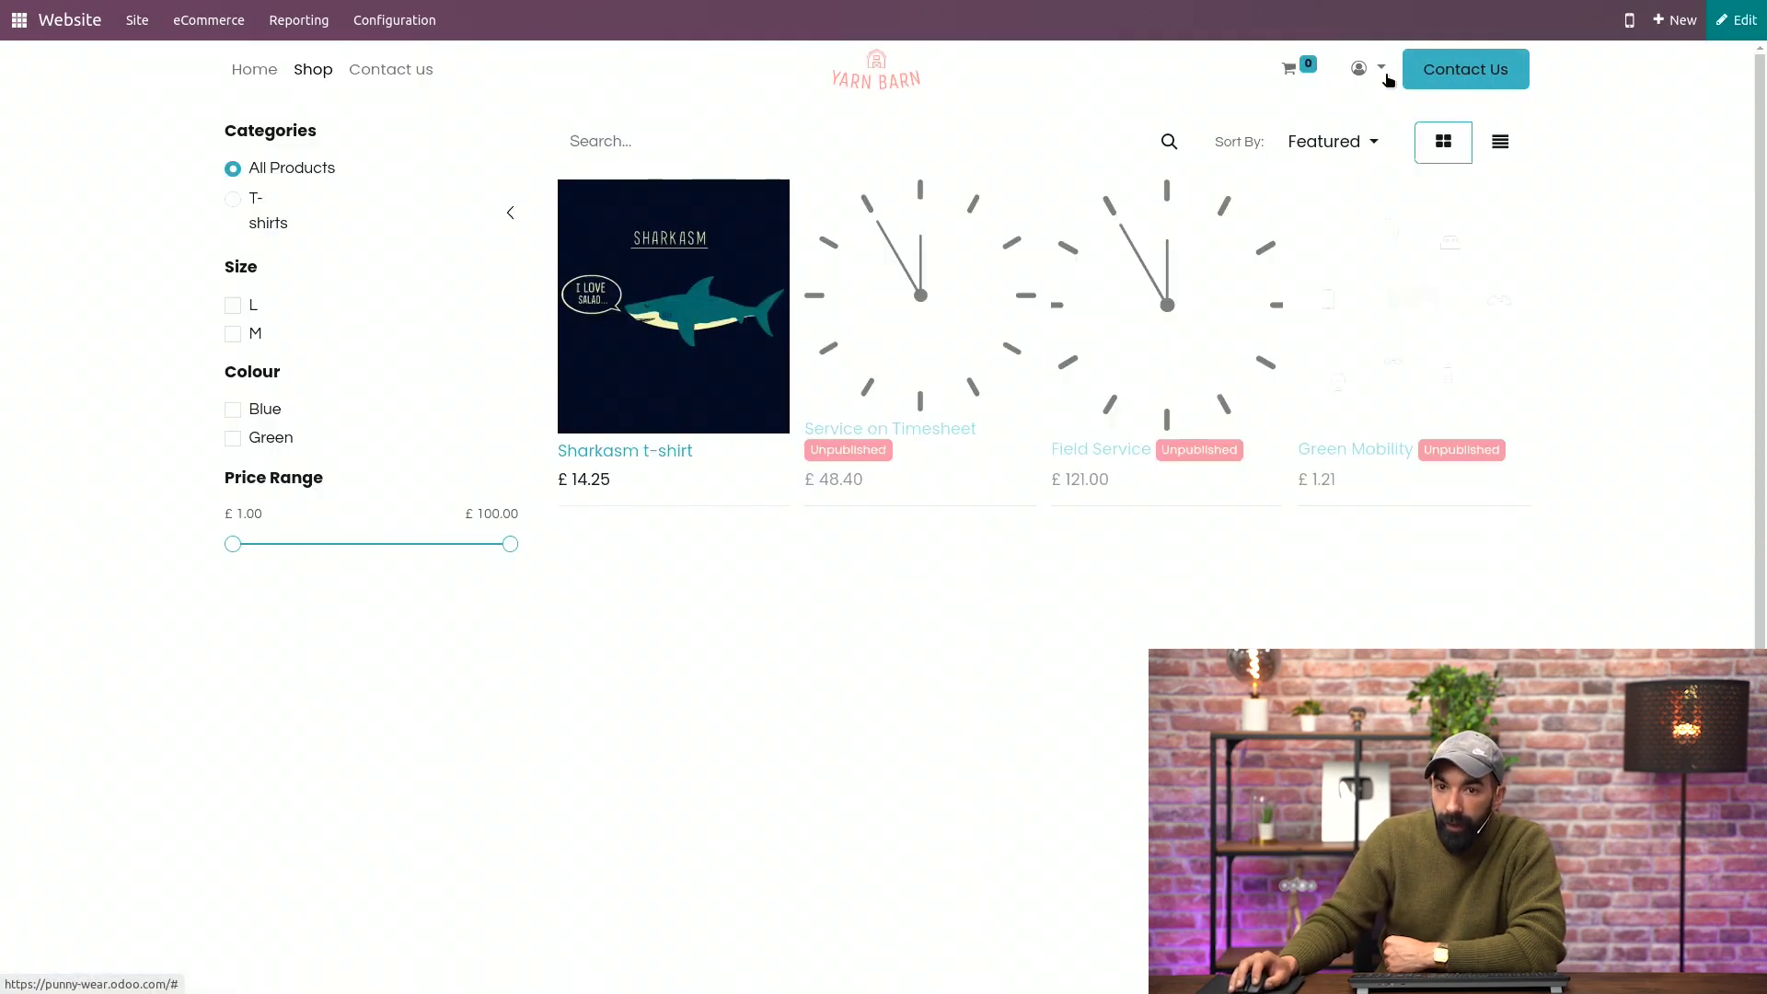
click(1383, 74)
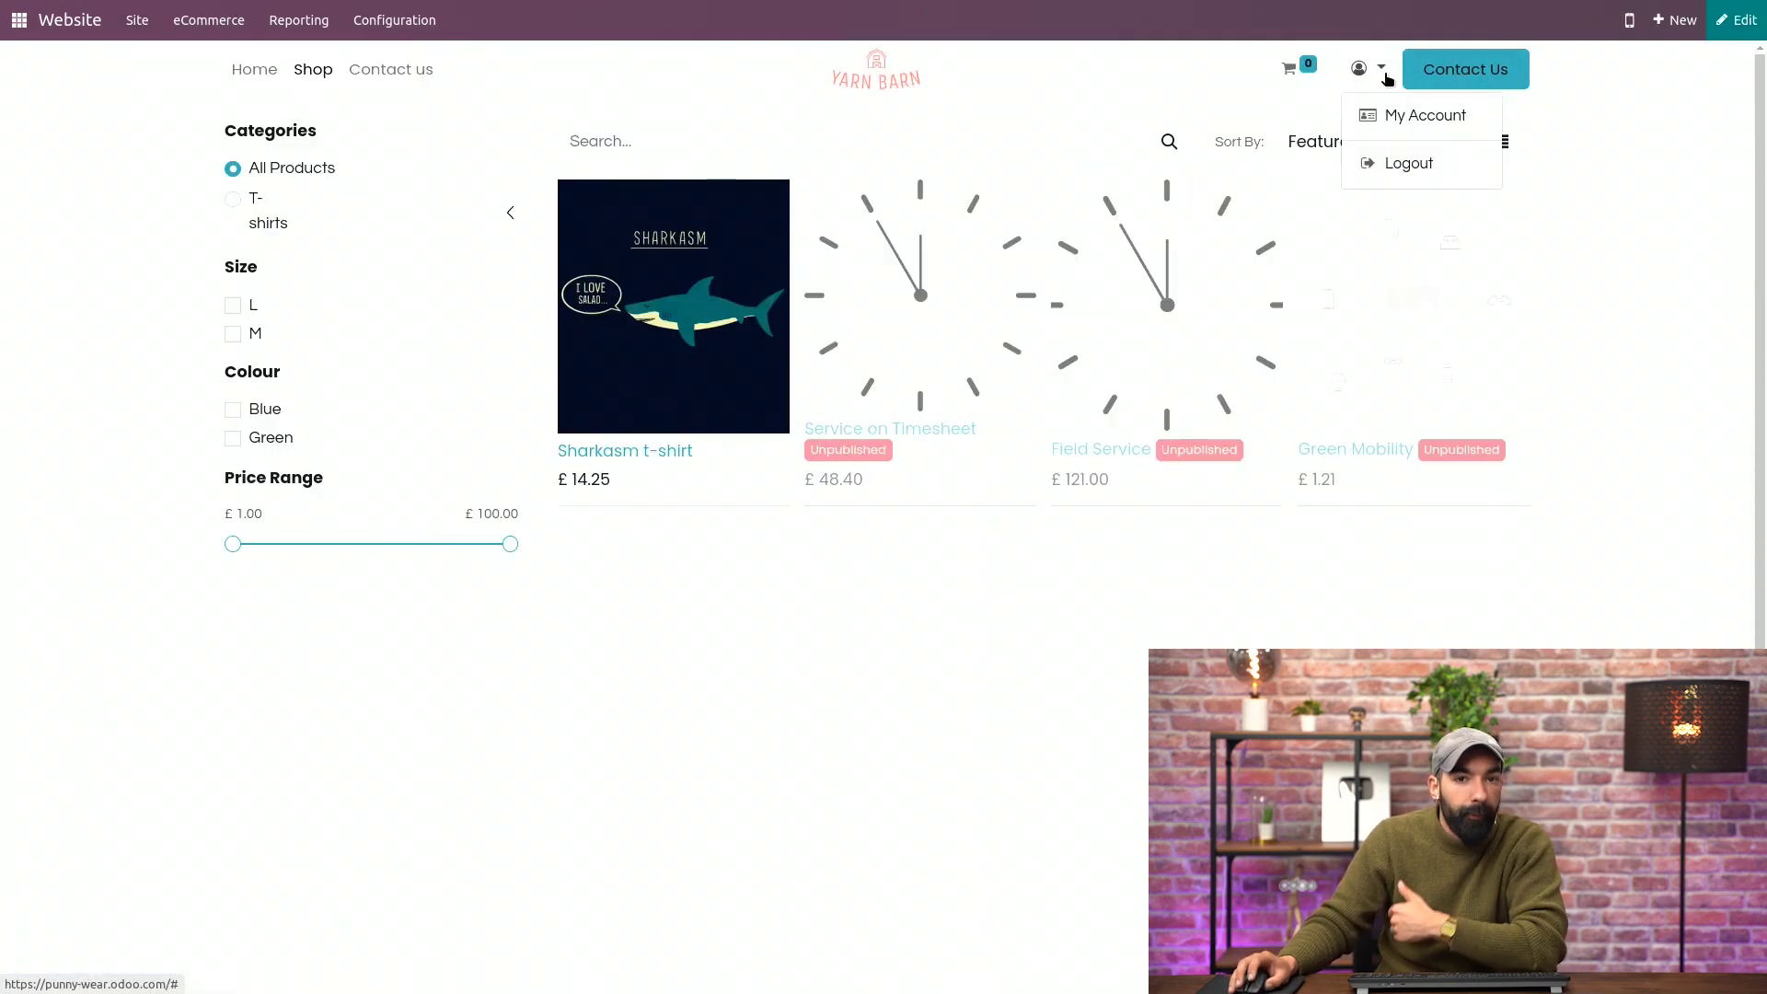
click(1408, 161)
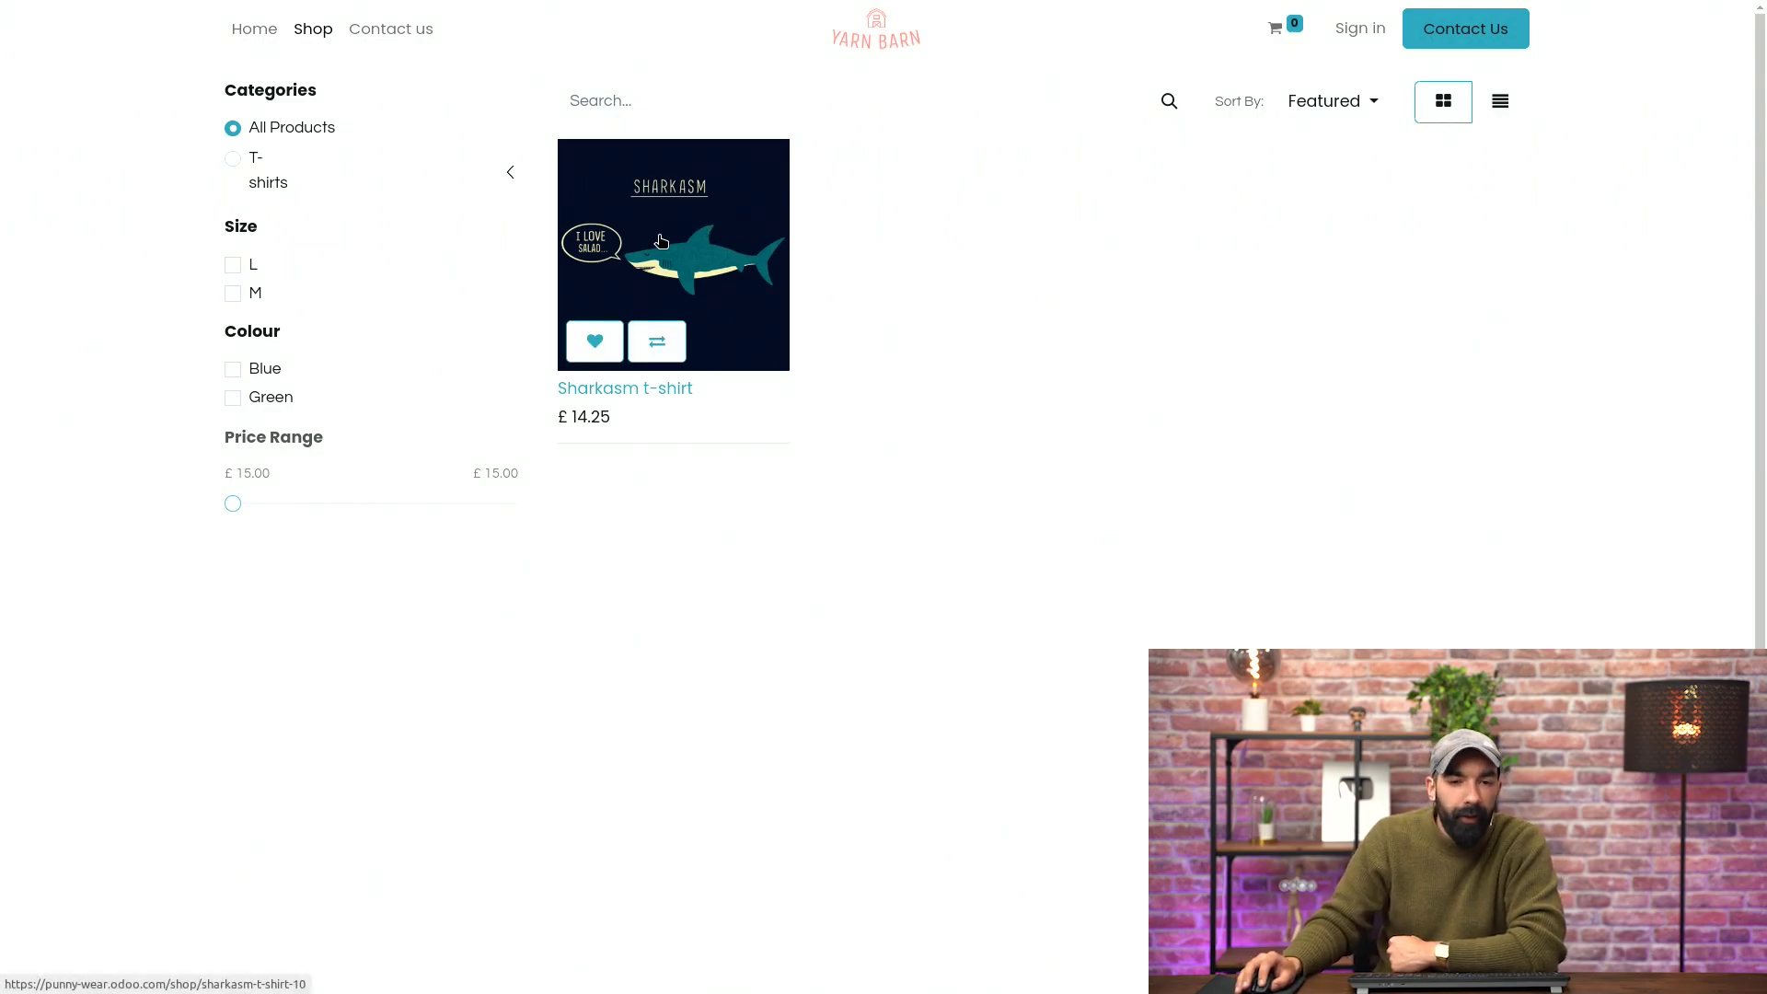
Step: Add the Sharkasm t-shirt (L, Blue, £15.20) to the cart and proceed to checkout
click(663, 262)
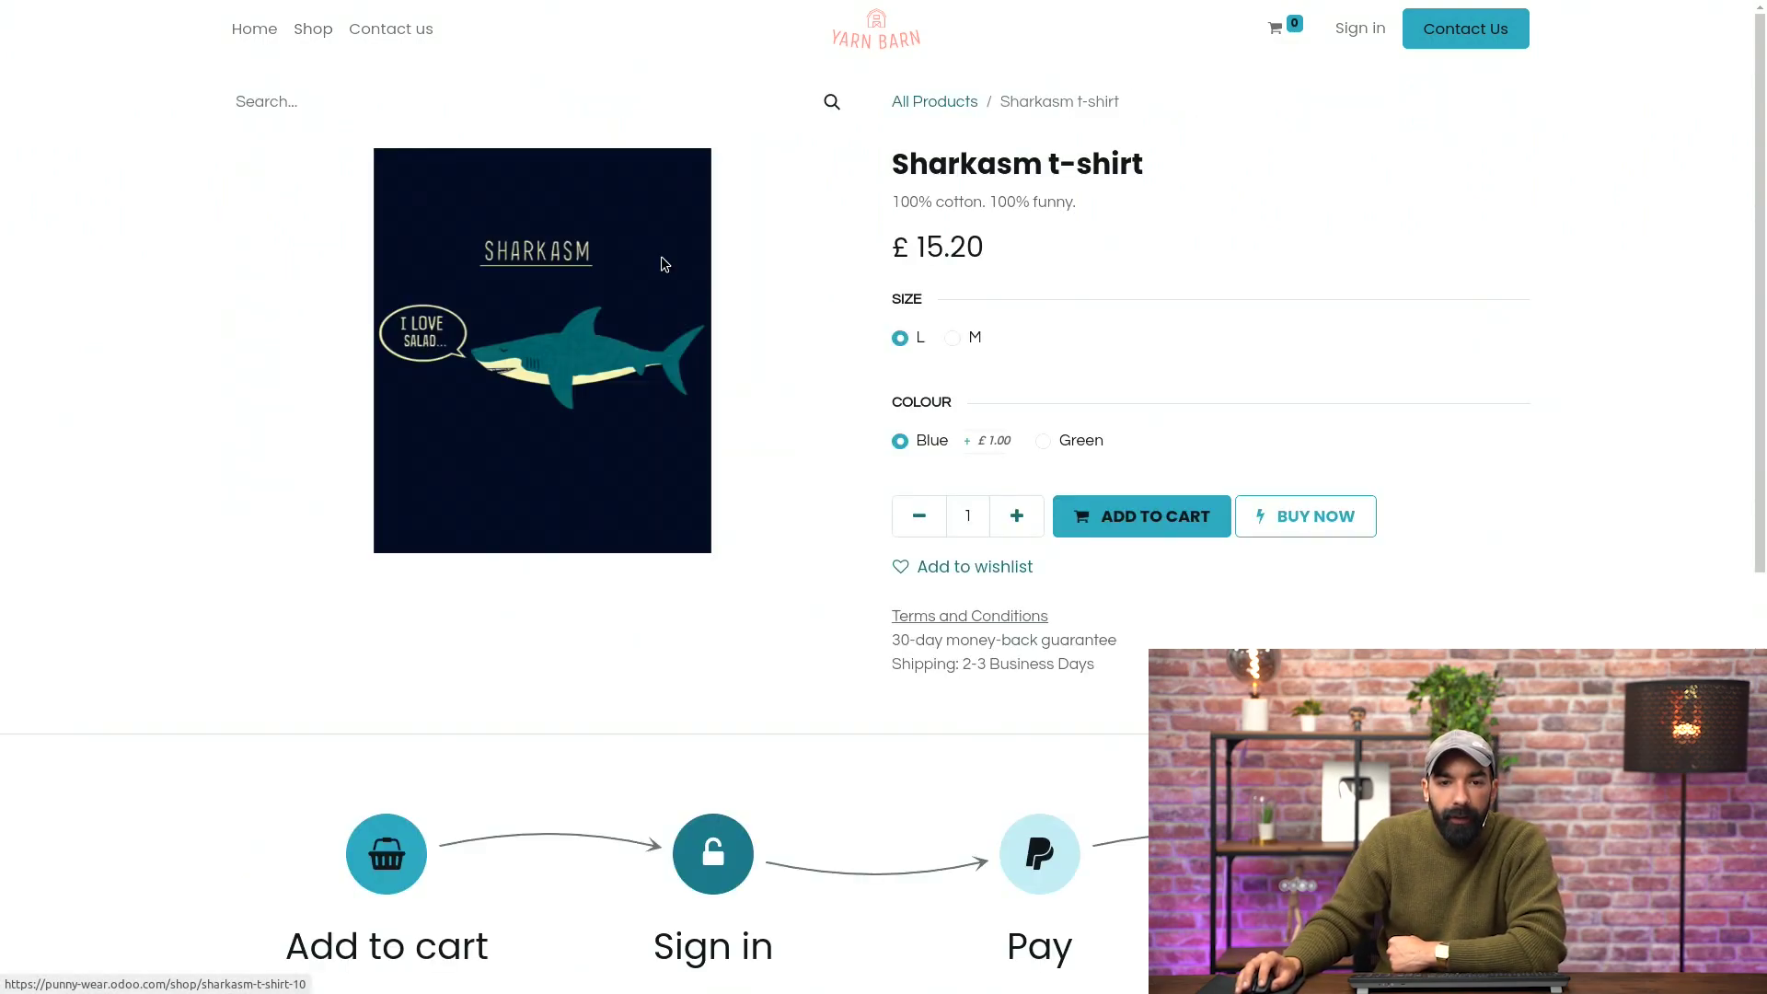
click(1162, 515)
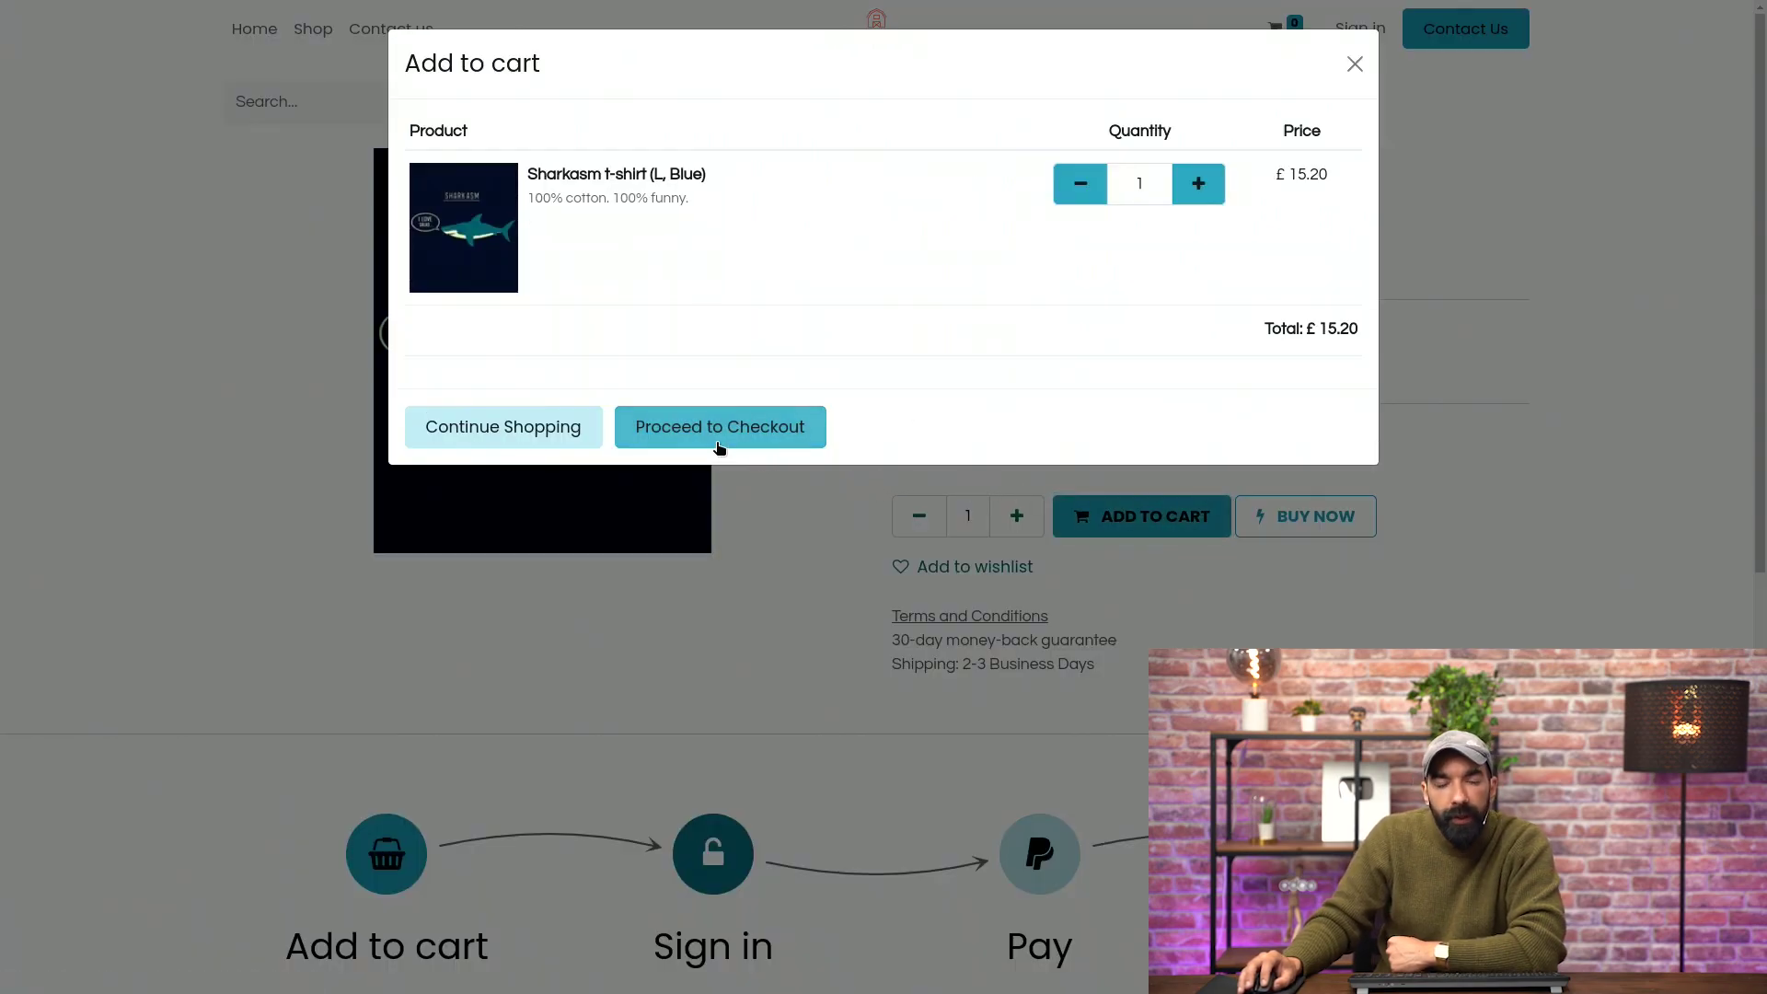
click(721, 442)
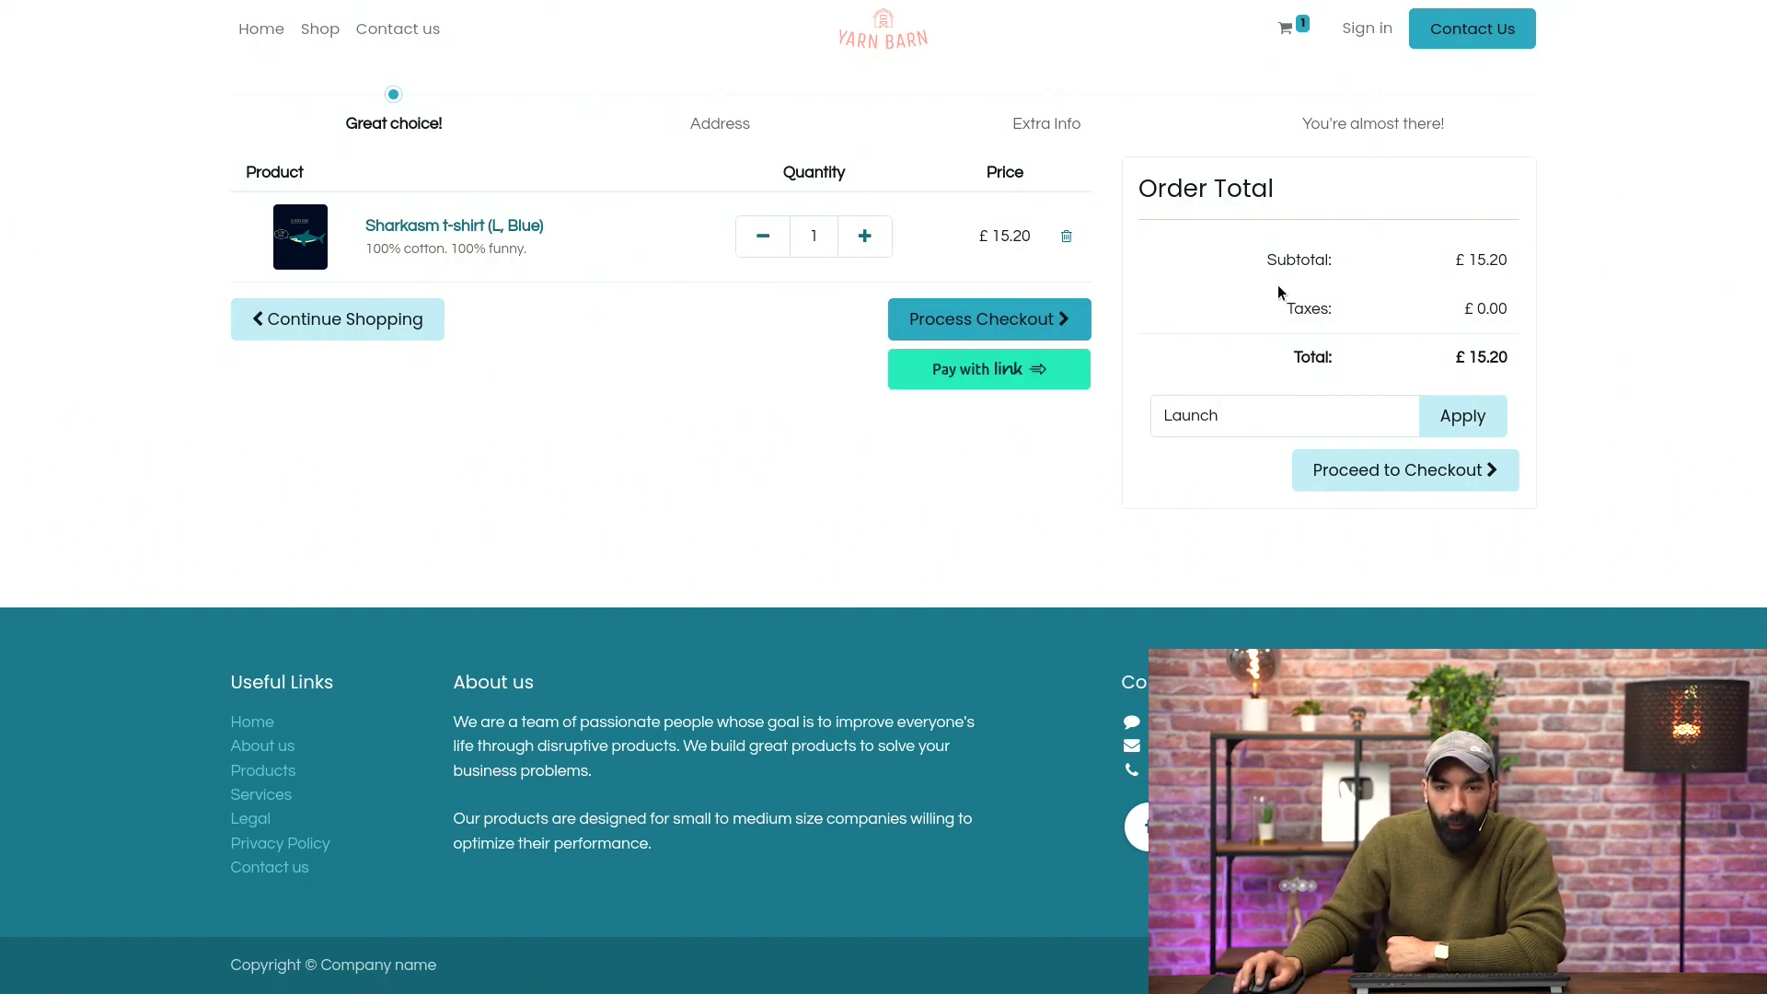
Step: Start checkout from the cart and open the Sign in page from the address form
click(1005, 322)
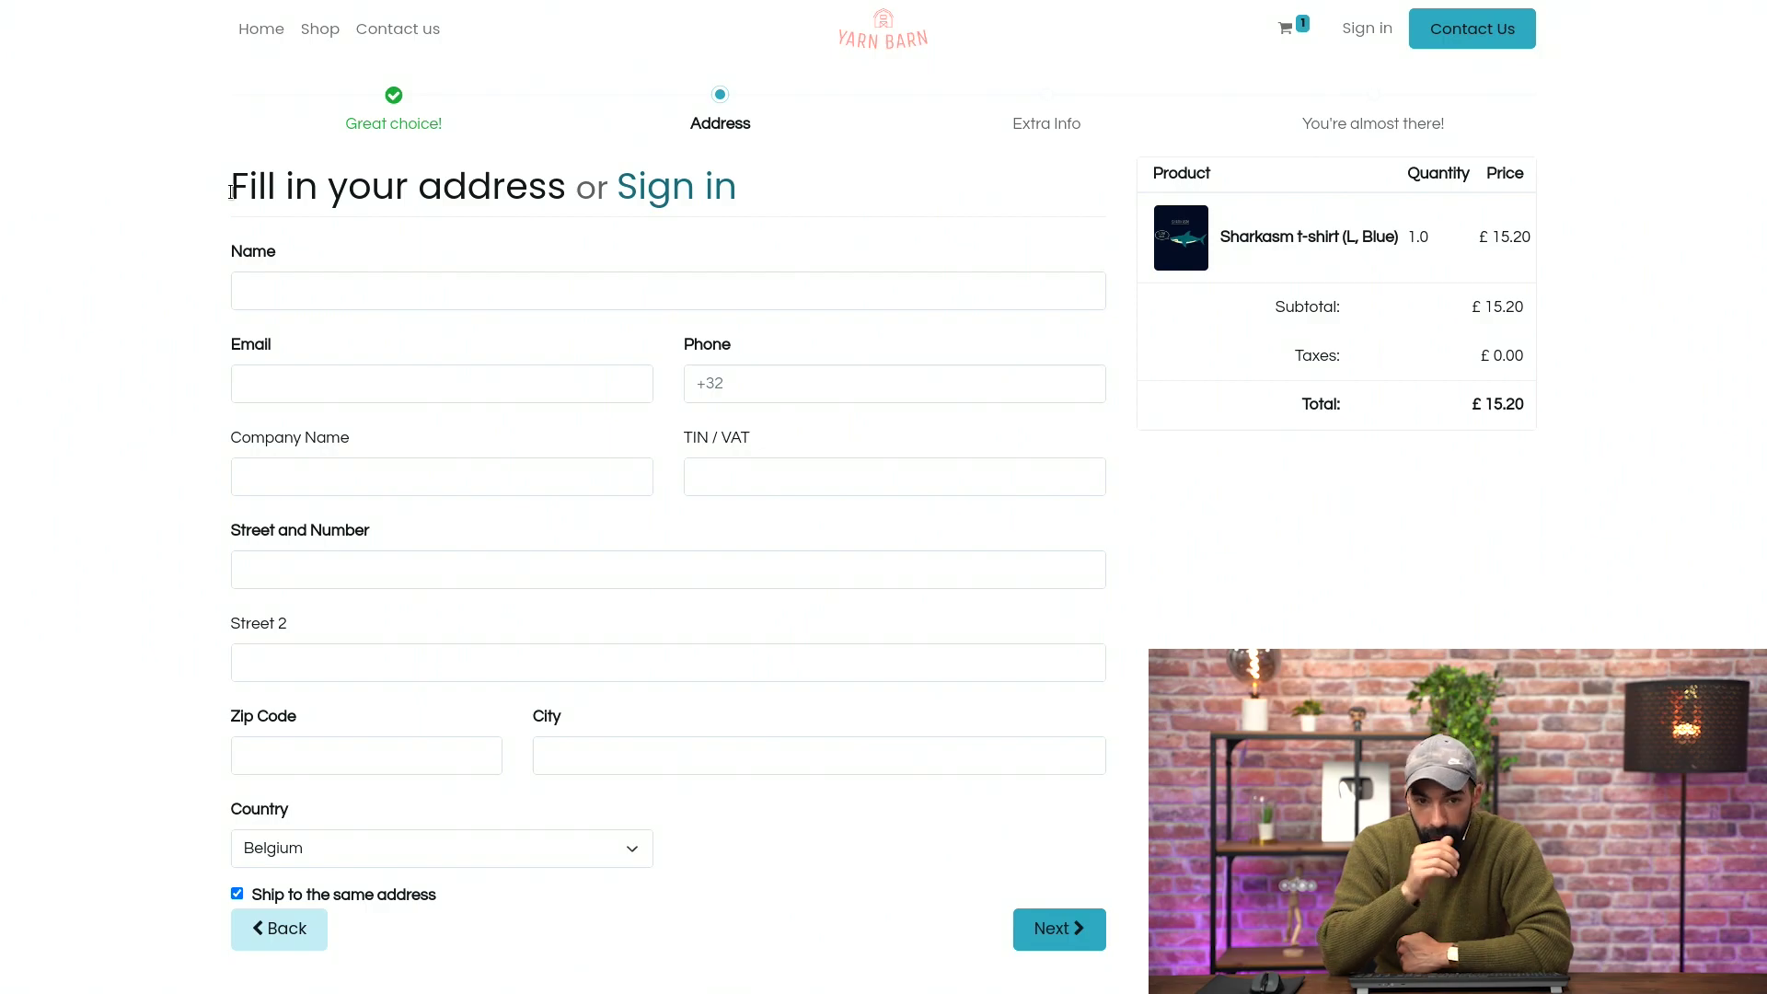
drag(230, 195, 556, 195)
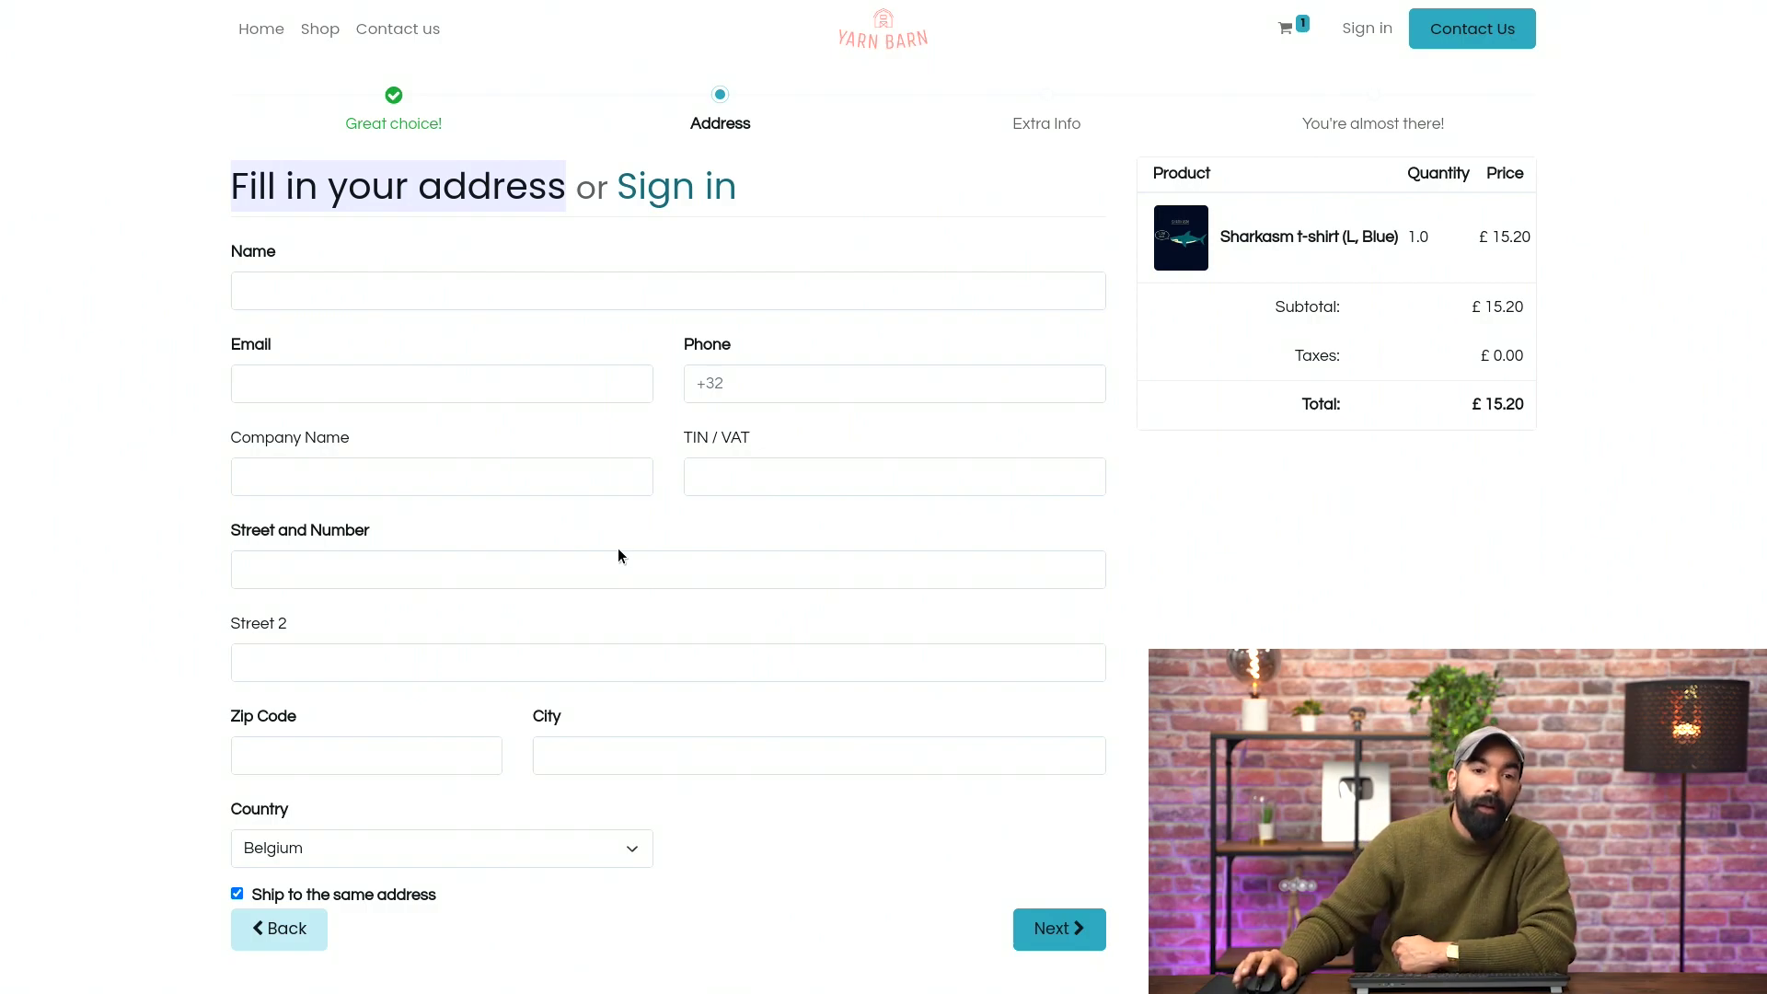
click(690, 201)
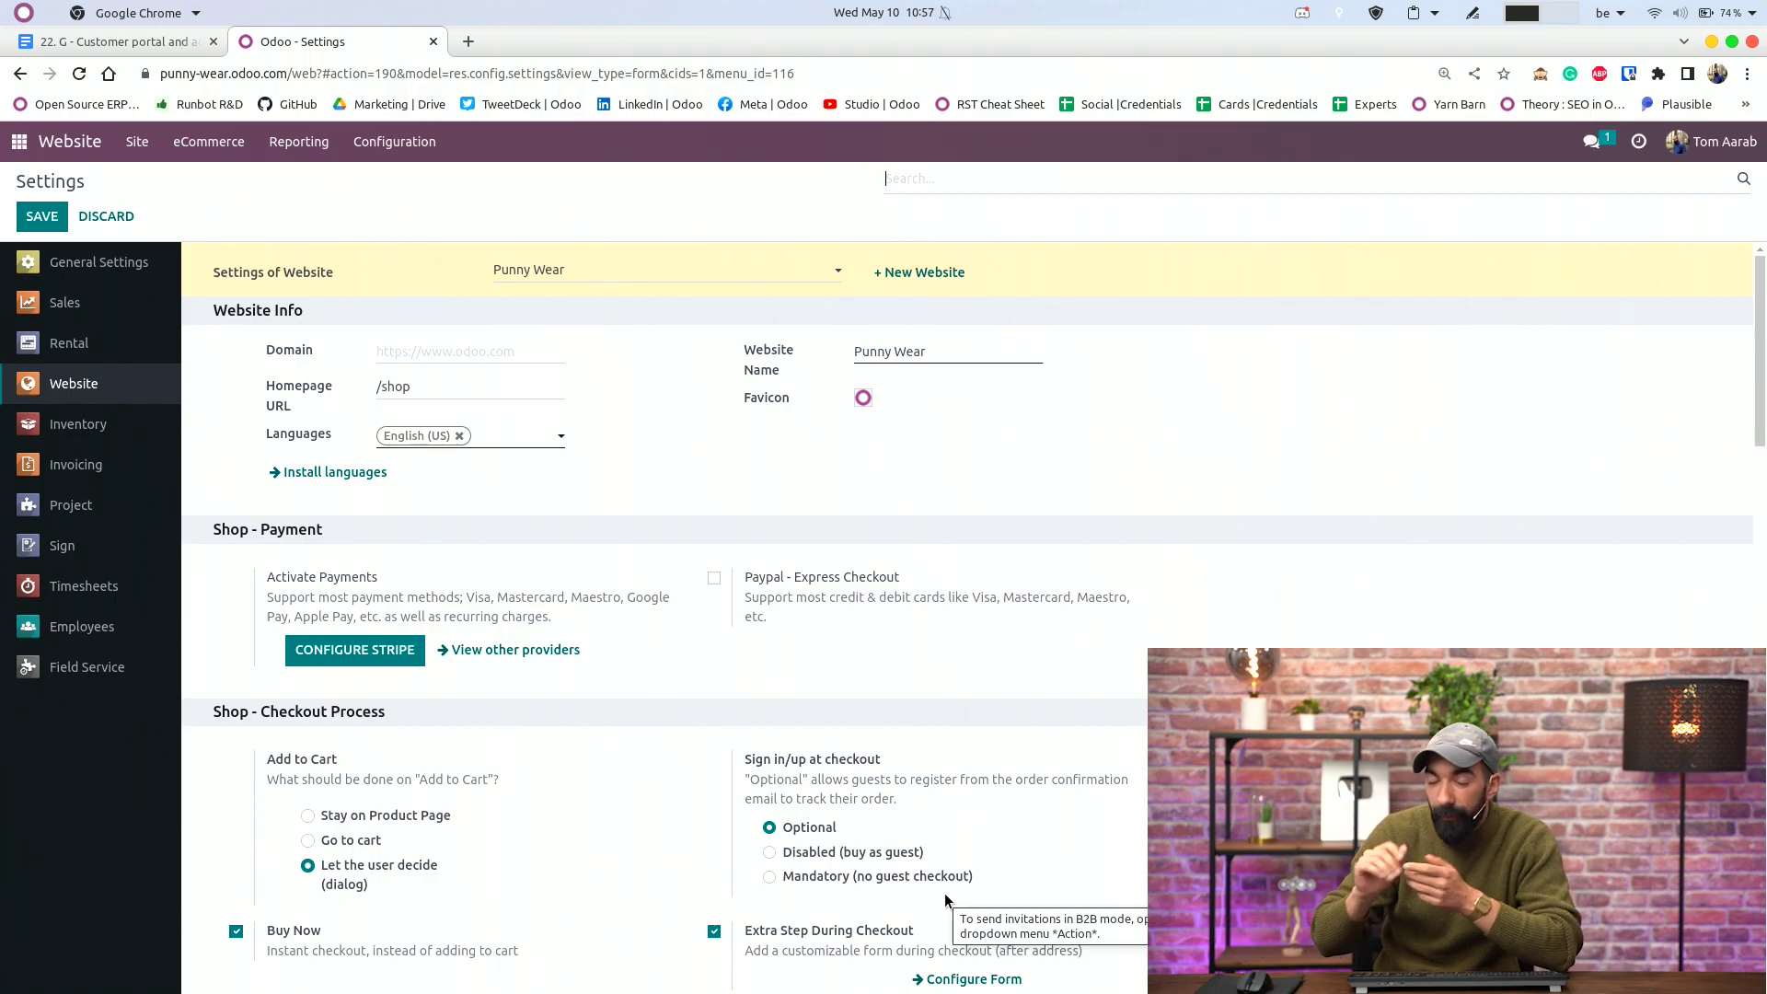
Step: Make checkout sign-in Mandatory, save, and open the eCommerce Customers list
click(858, 884)
click(41, 217)
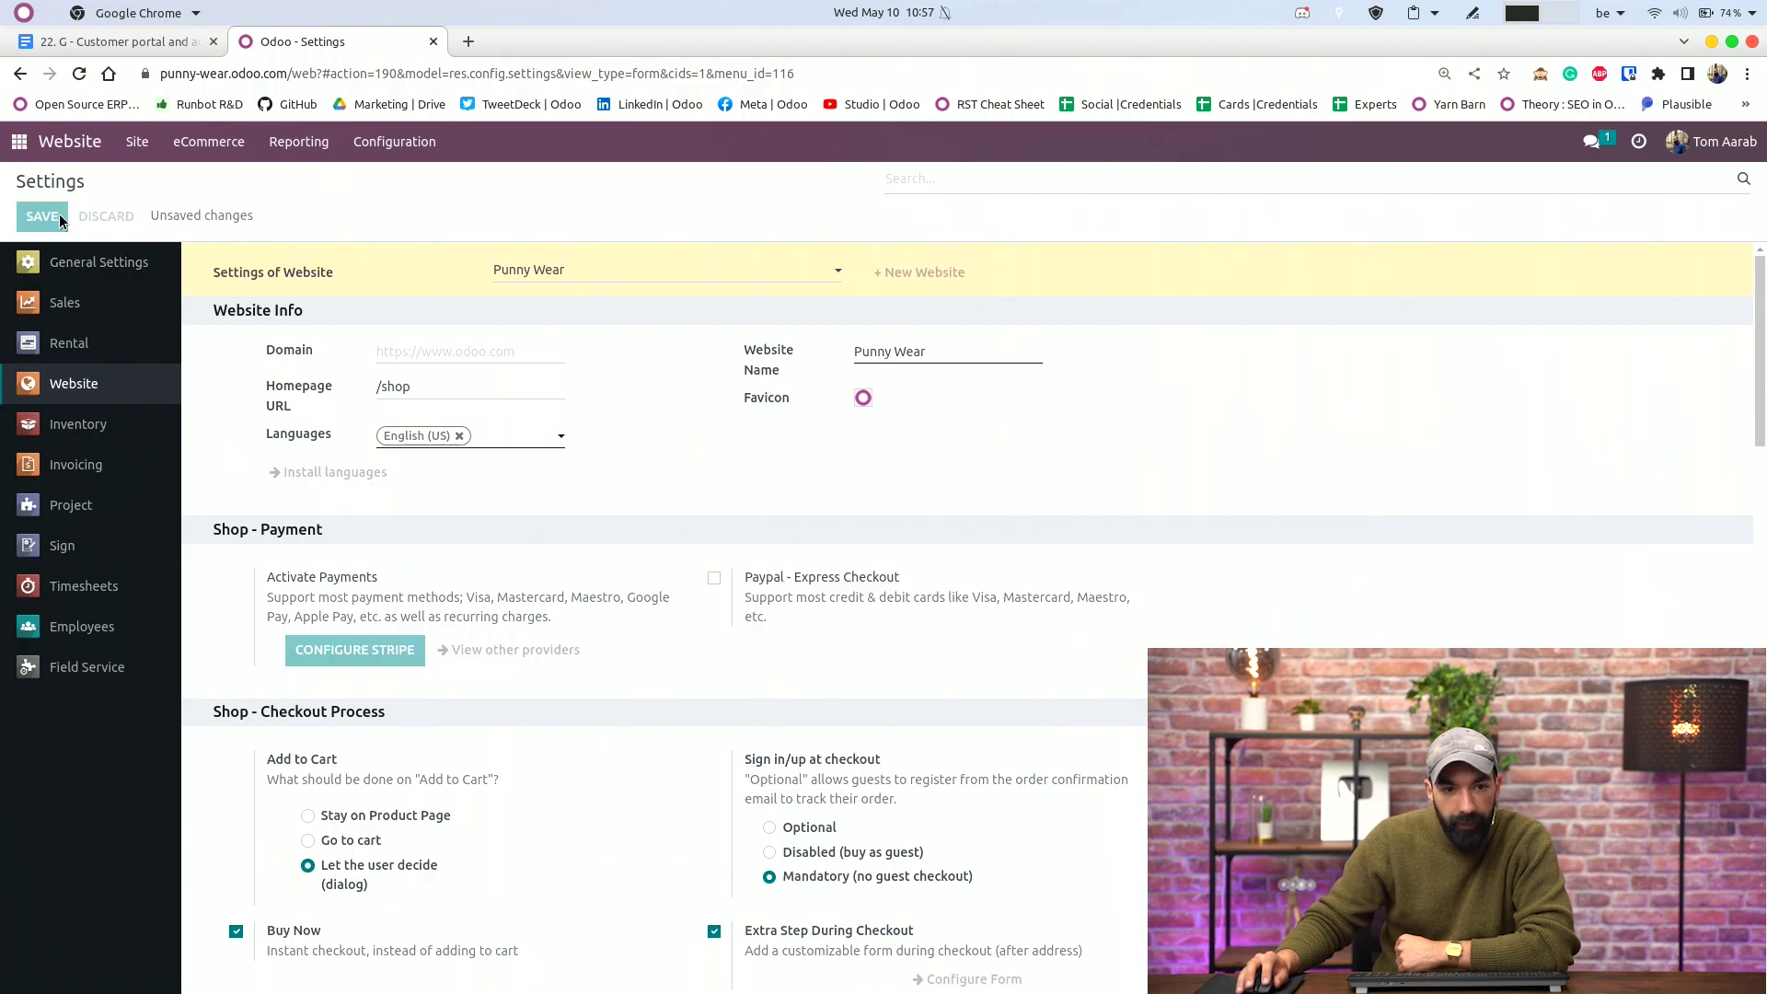
click(138, 141)
mouse_move(209, 145)
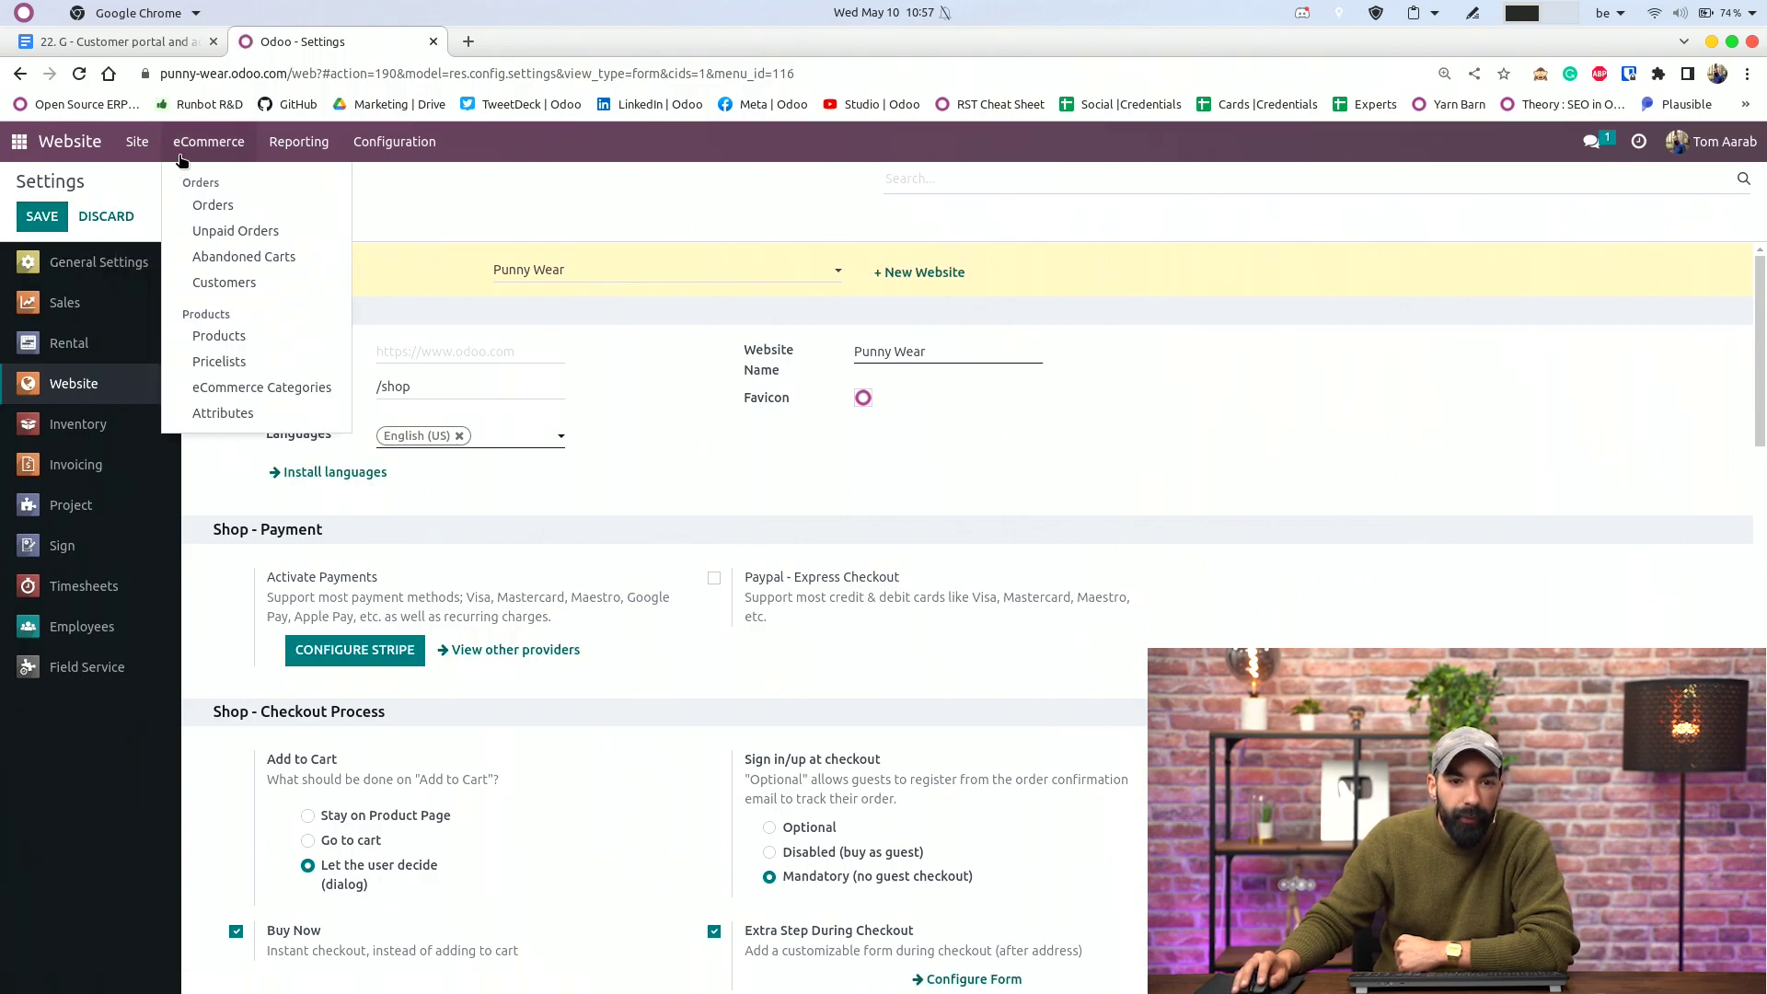
click(228, 287)
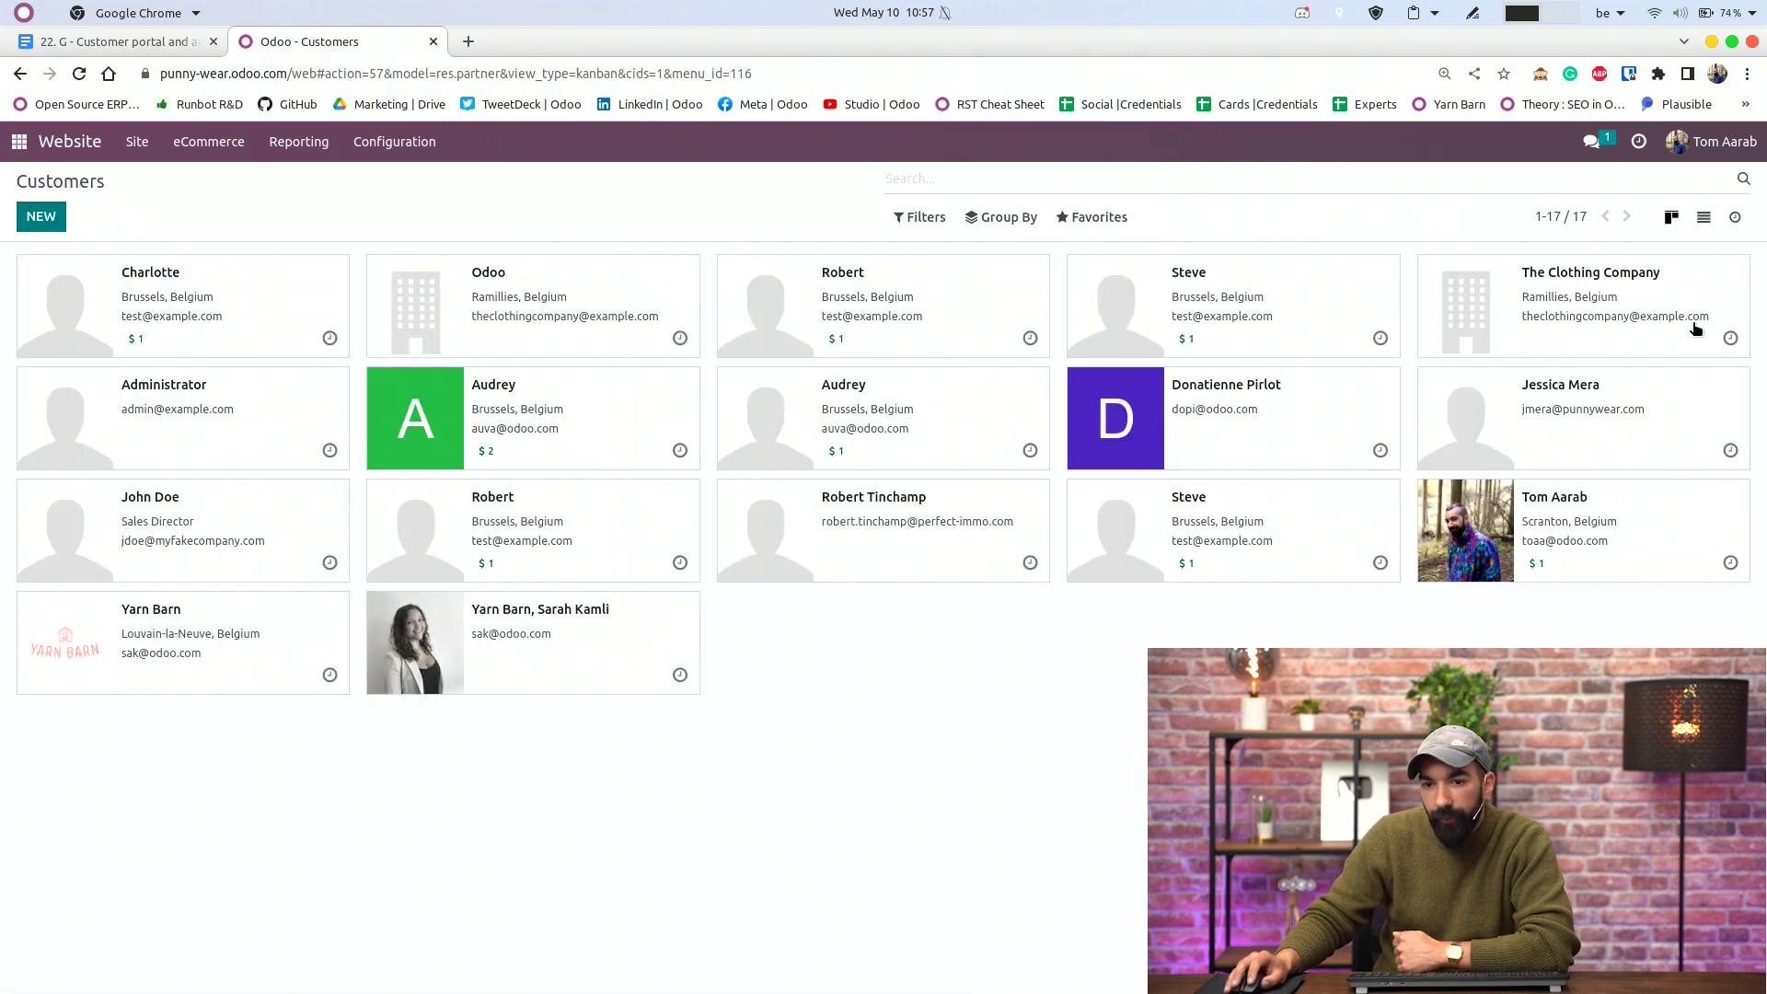
Step: Open The Clothing Company record and grant it access through Action > Grant portal access
click(1633, 329)
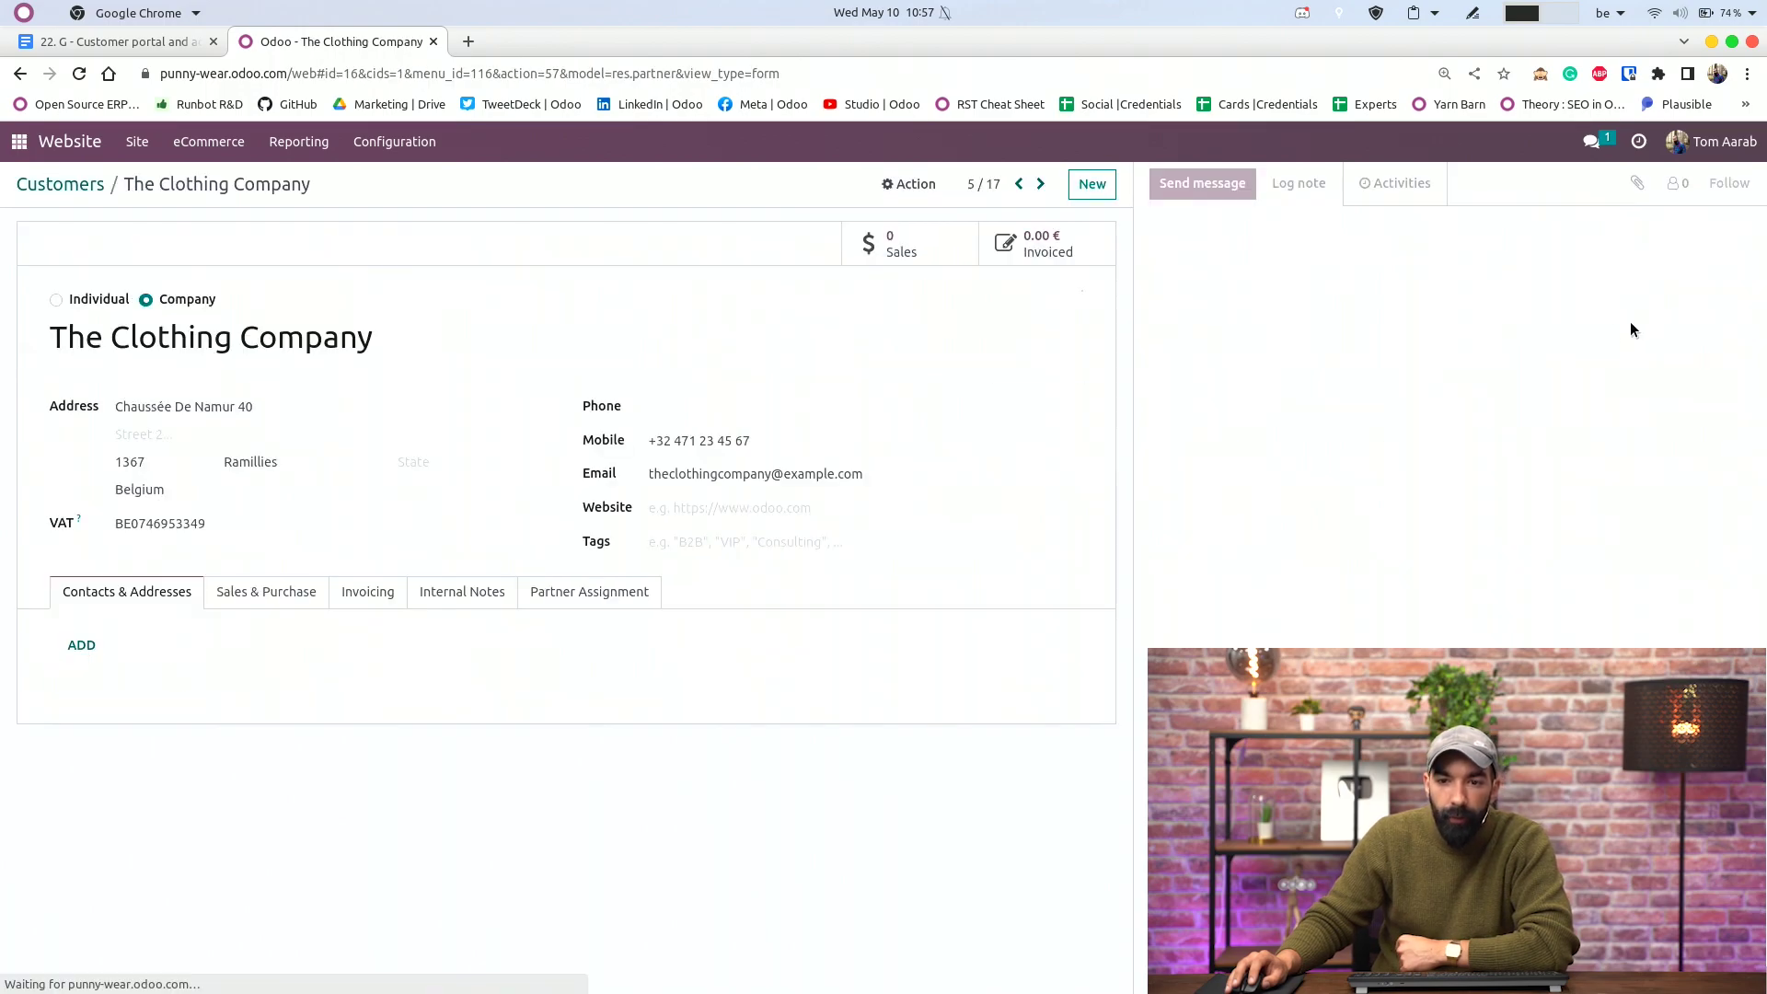
click(906, 184)
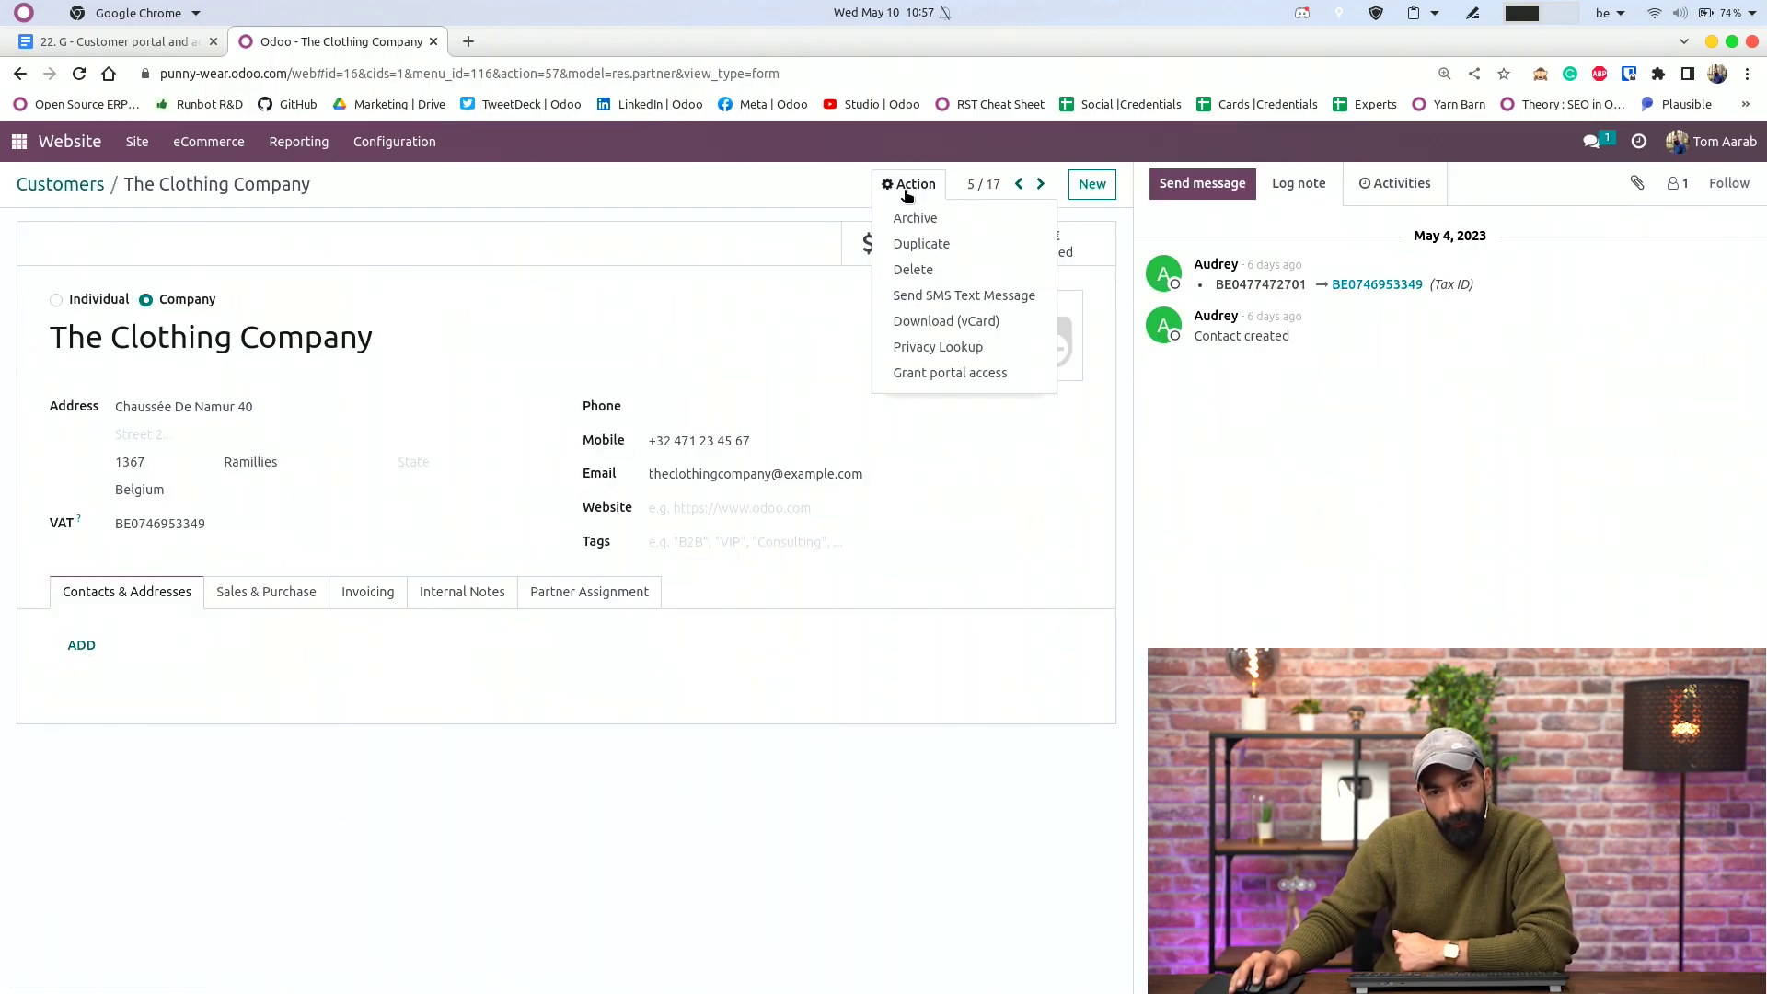
click(948, 374)
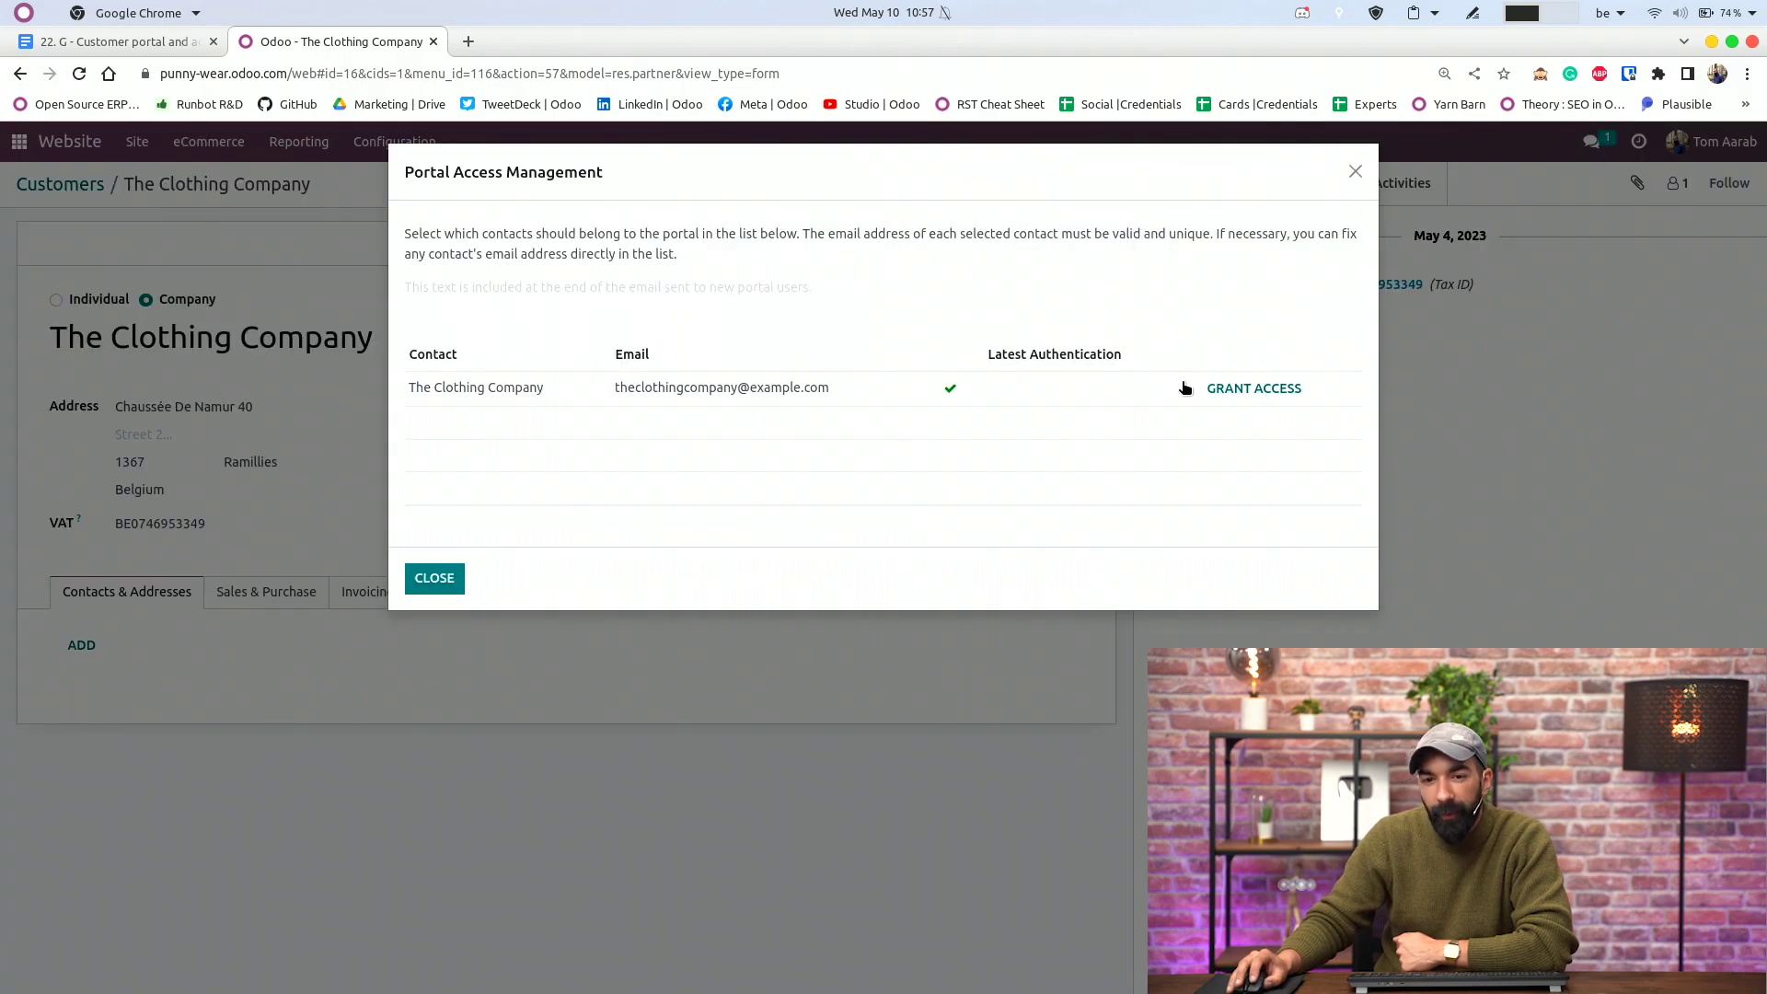
click(1228, 398)
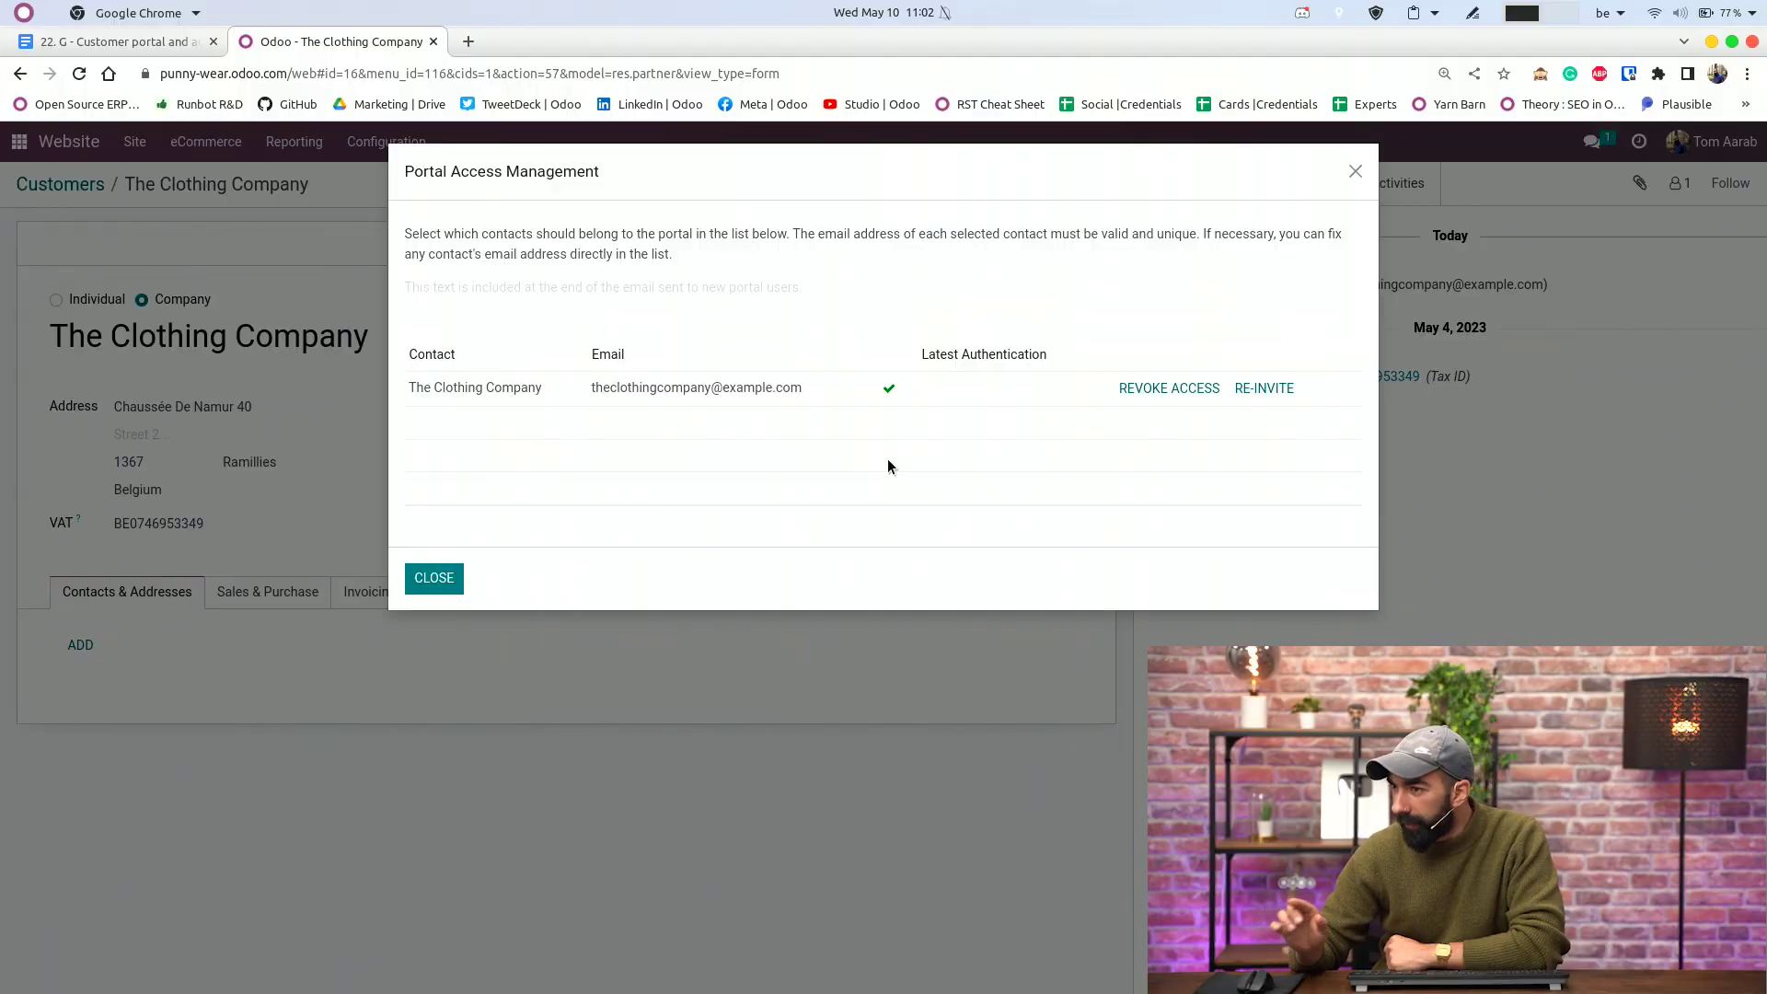
Step: Close the portal access window and open My Account from the live website's account menu
click(449, 589)
click(135, 140)
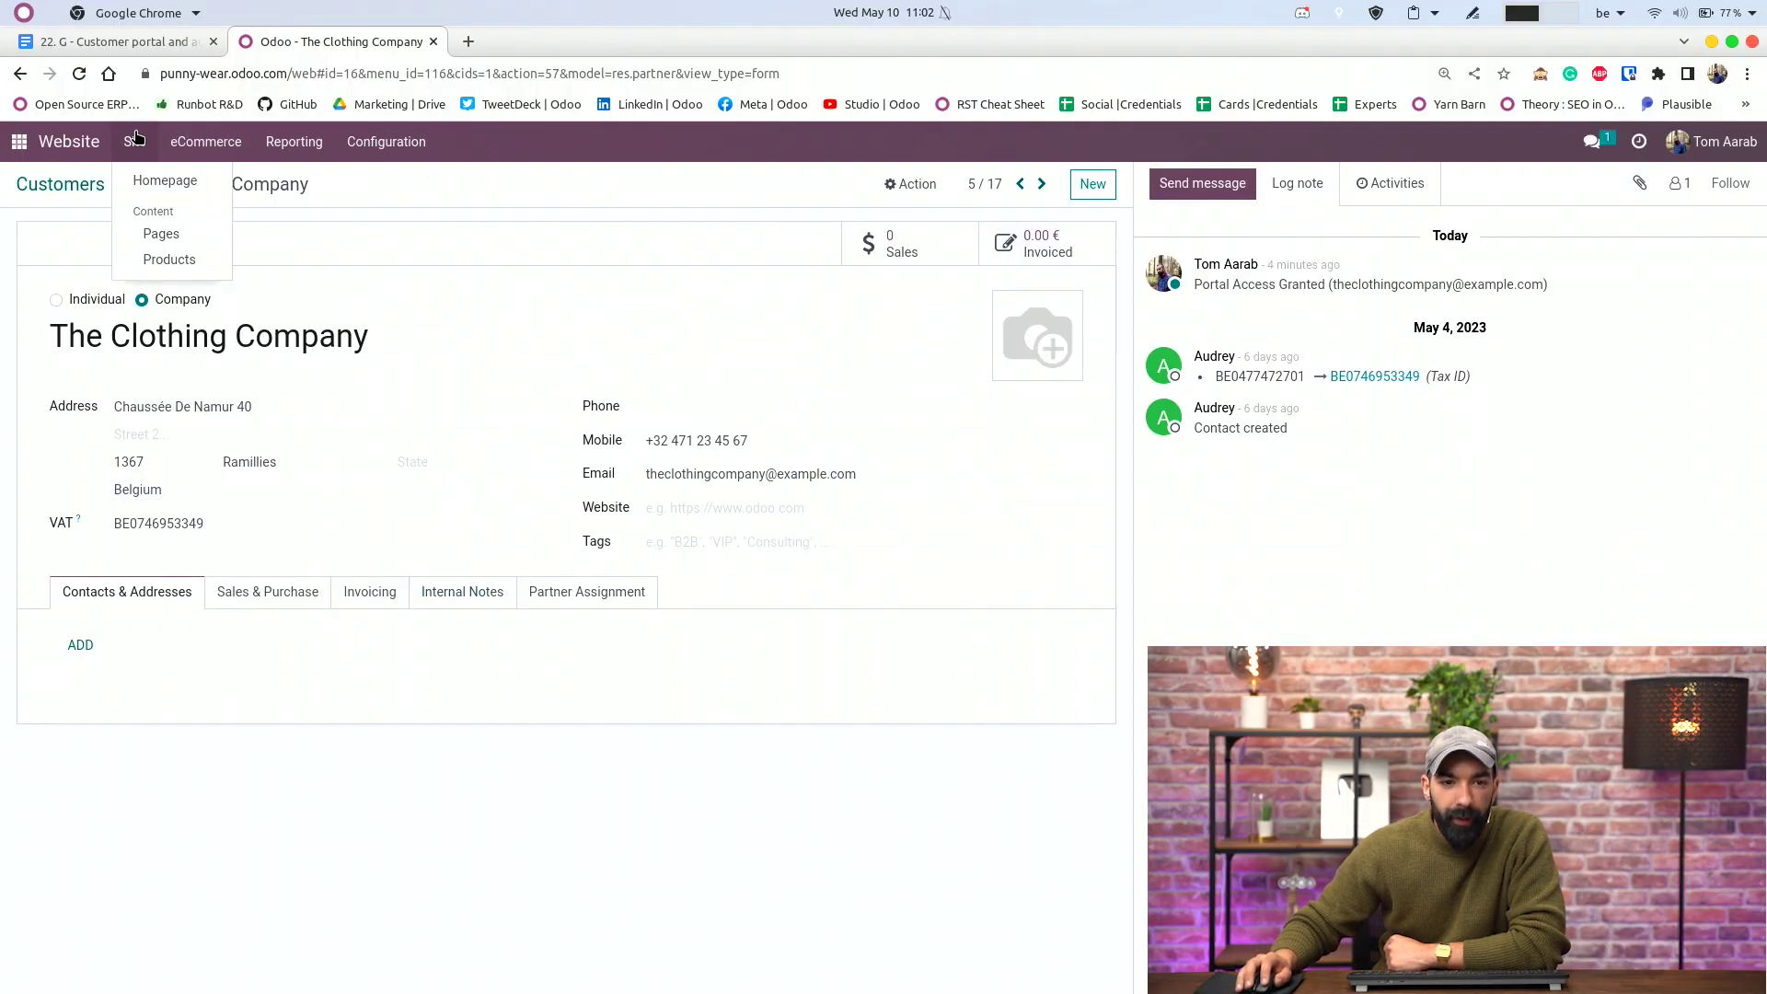
click(161, 180)
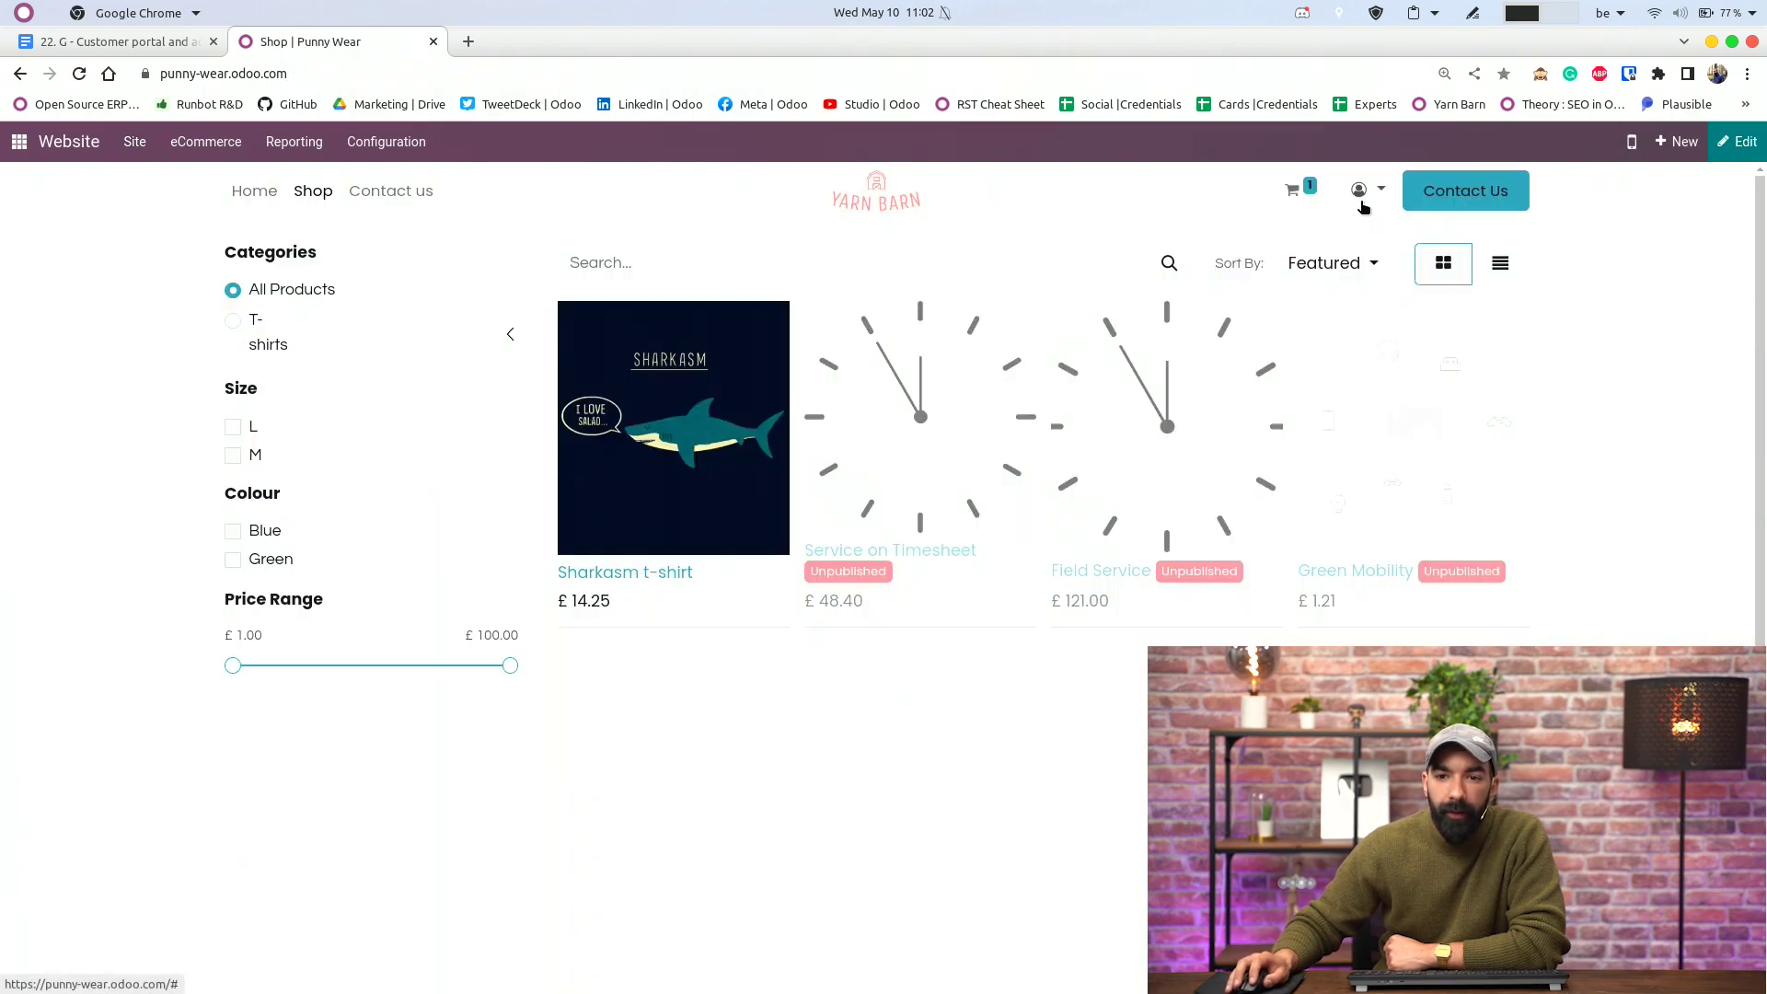
click(1368, 200)
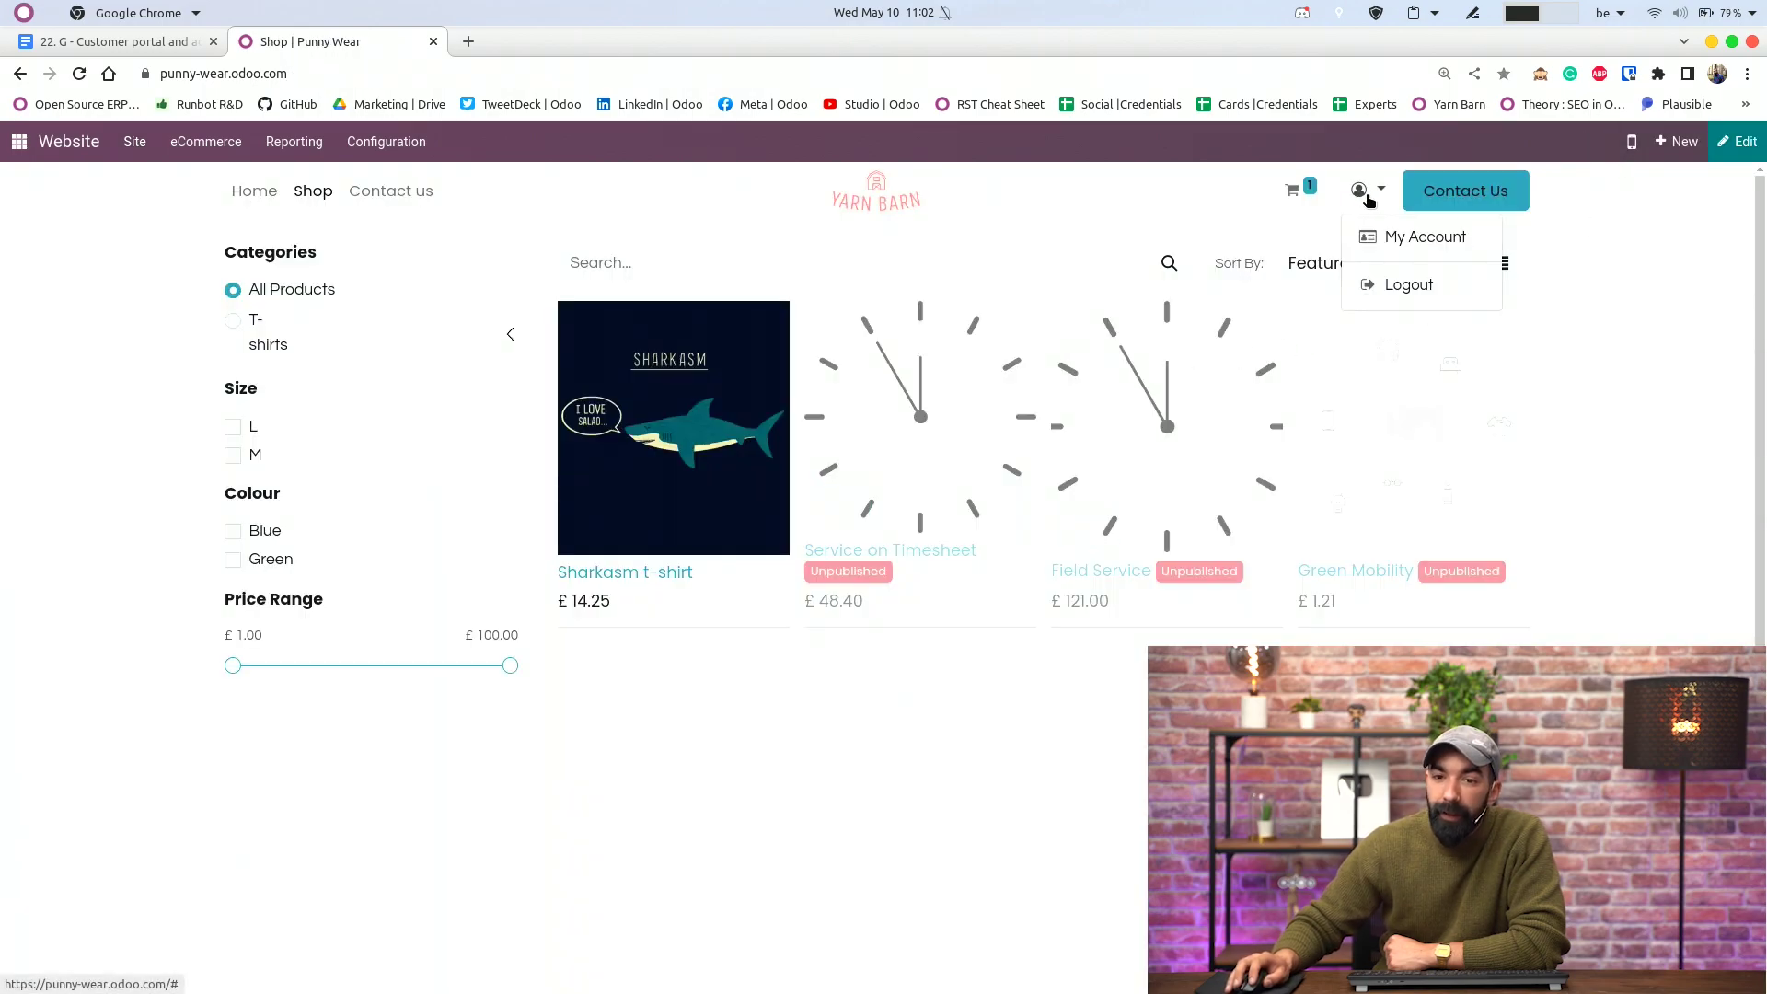
click(1400, 239)
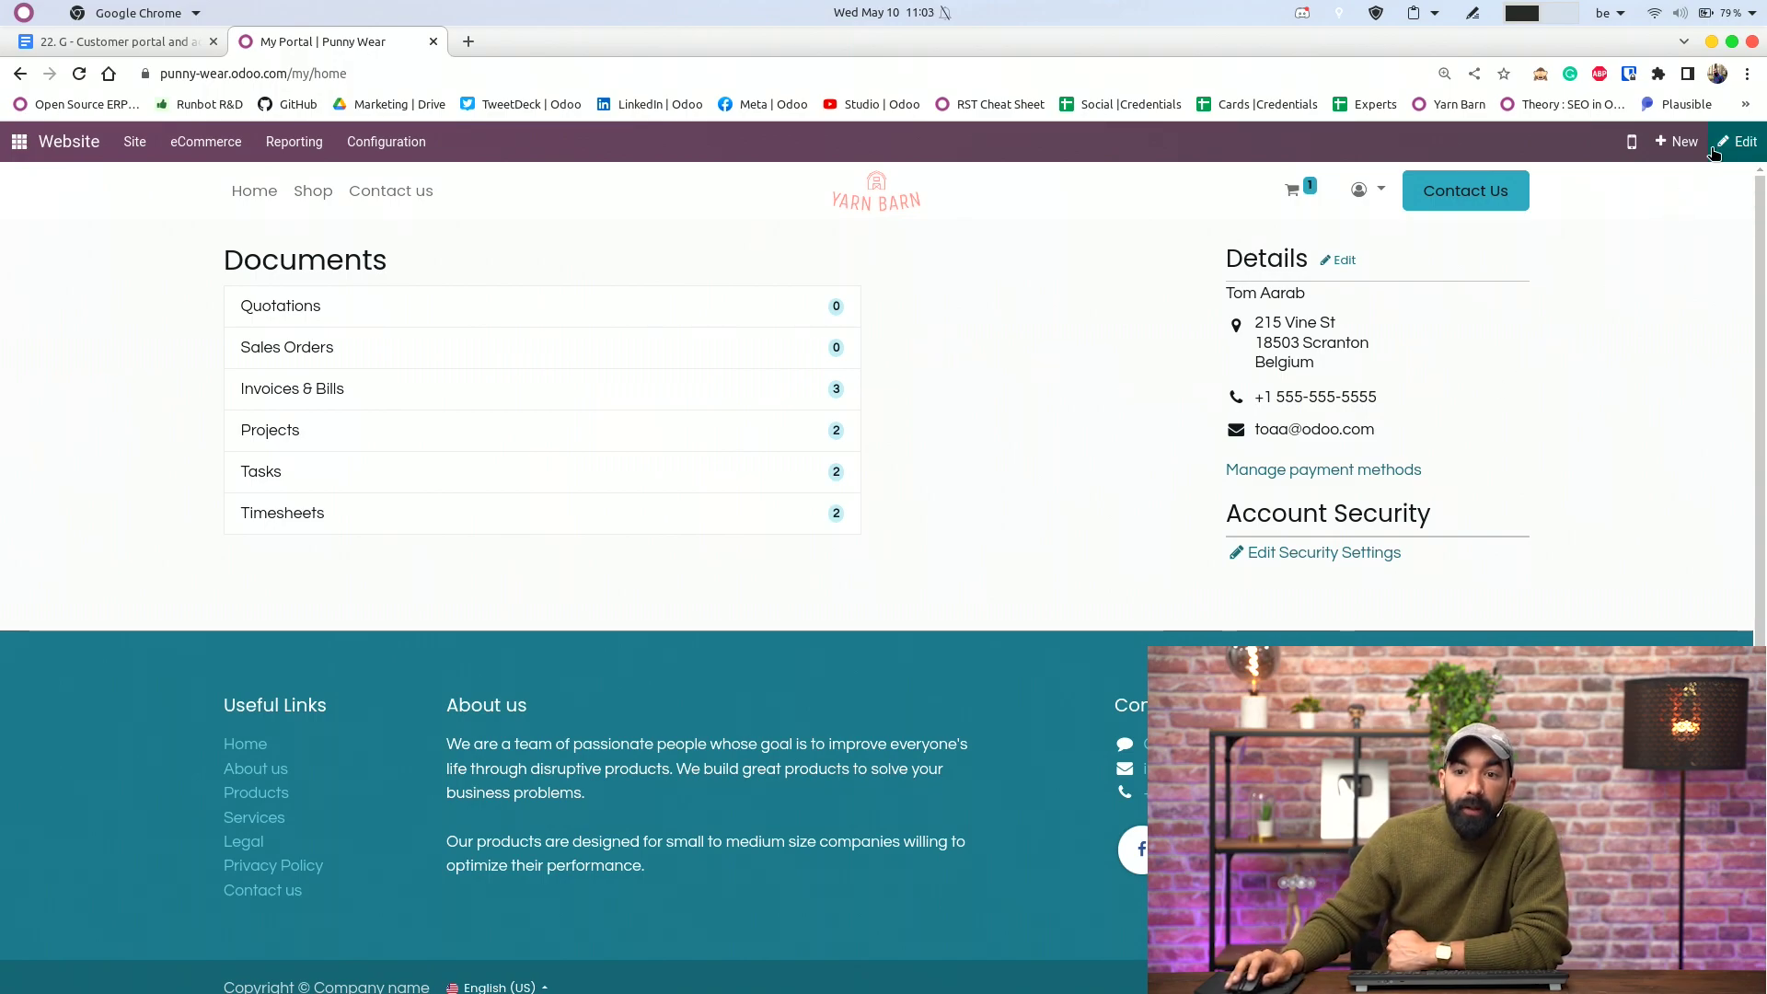
Step: In edit mode, drop a Text block below the Documents list on My Portal
click(1736, 140)
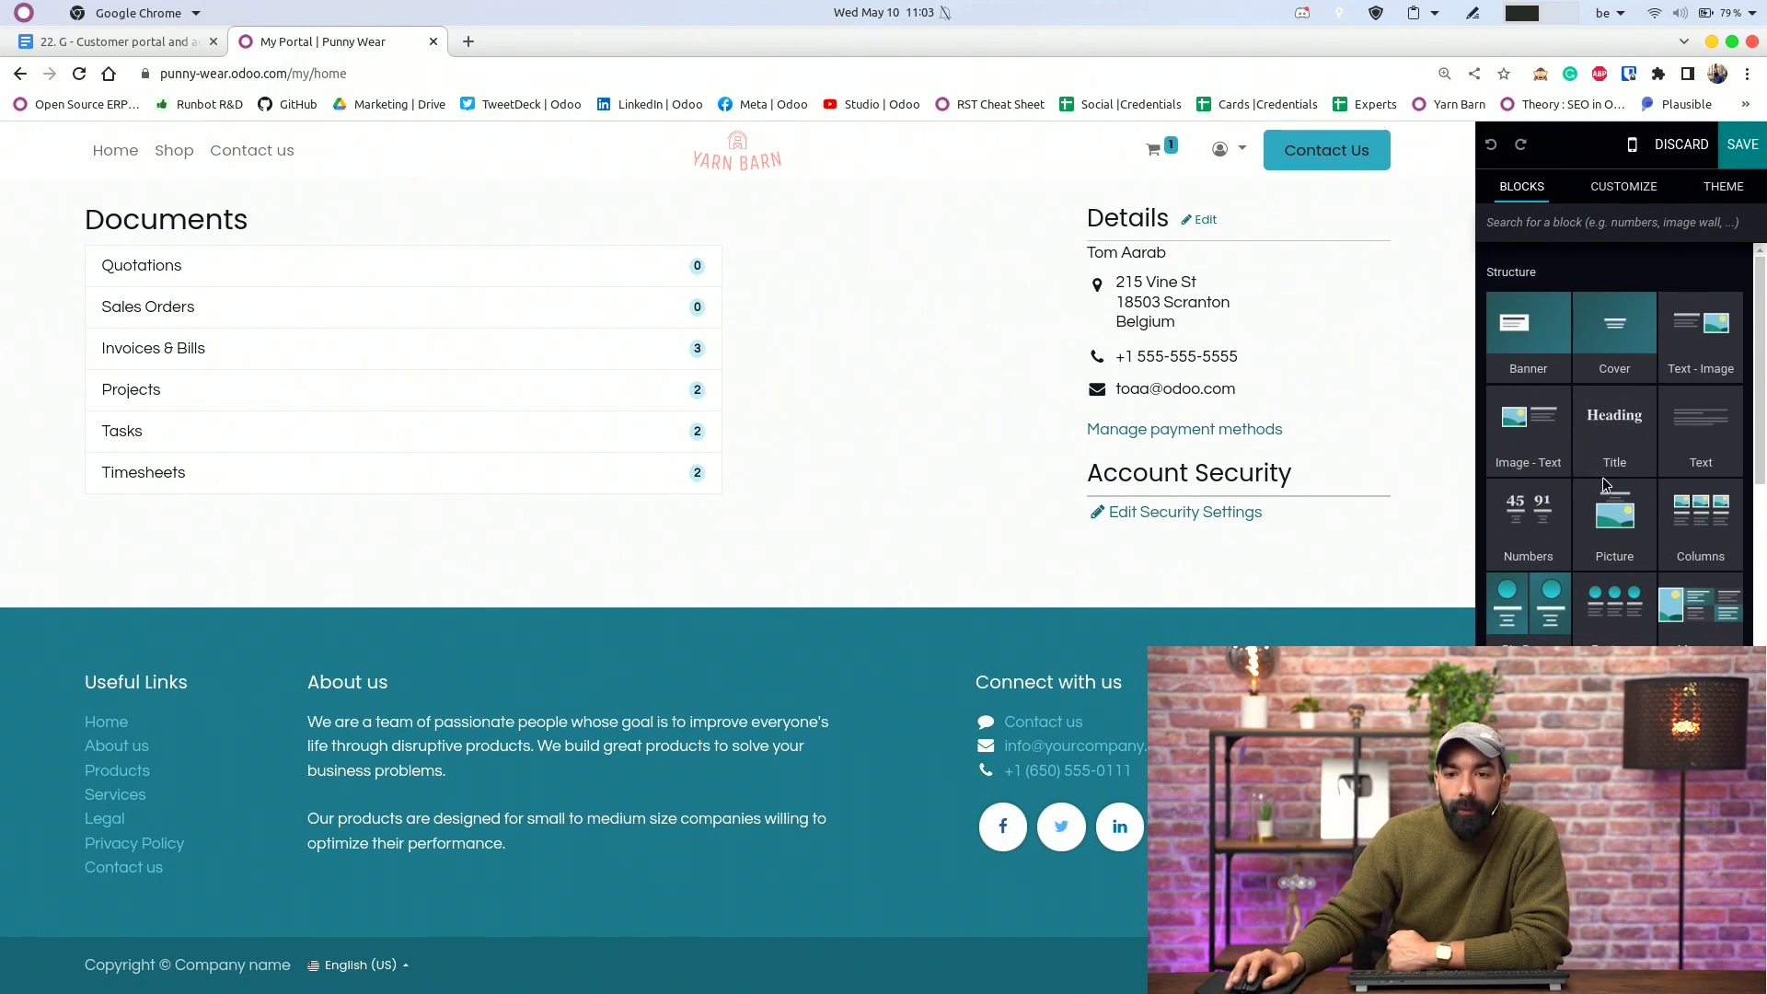
drag(1701, 425, 361, 651)
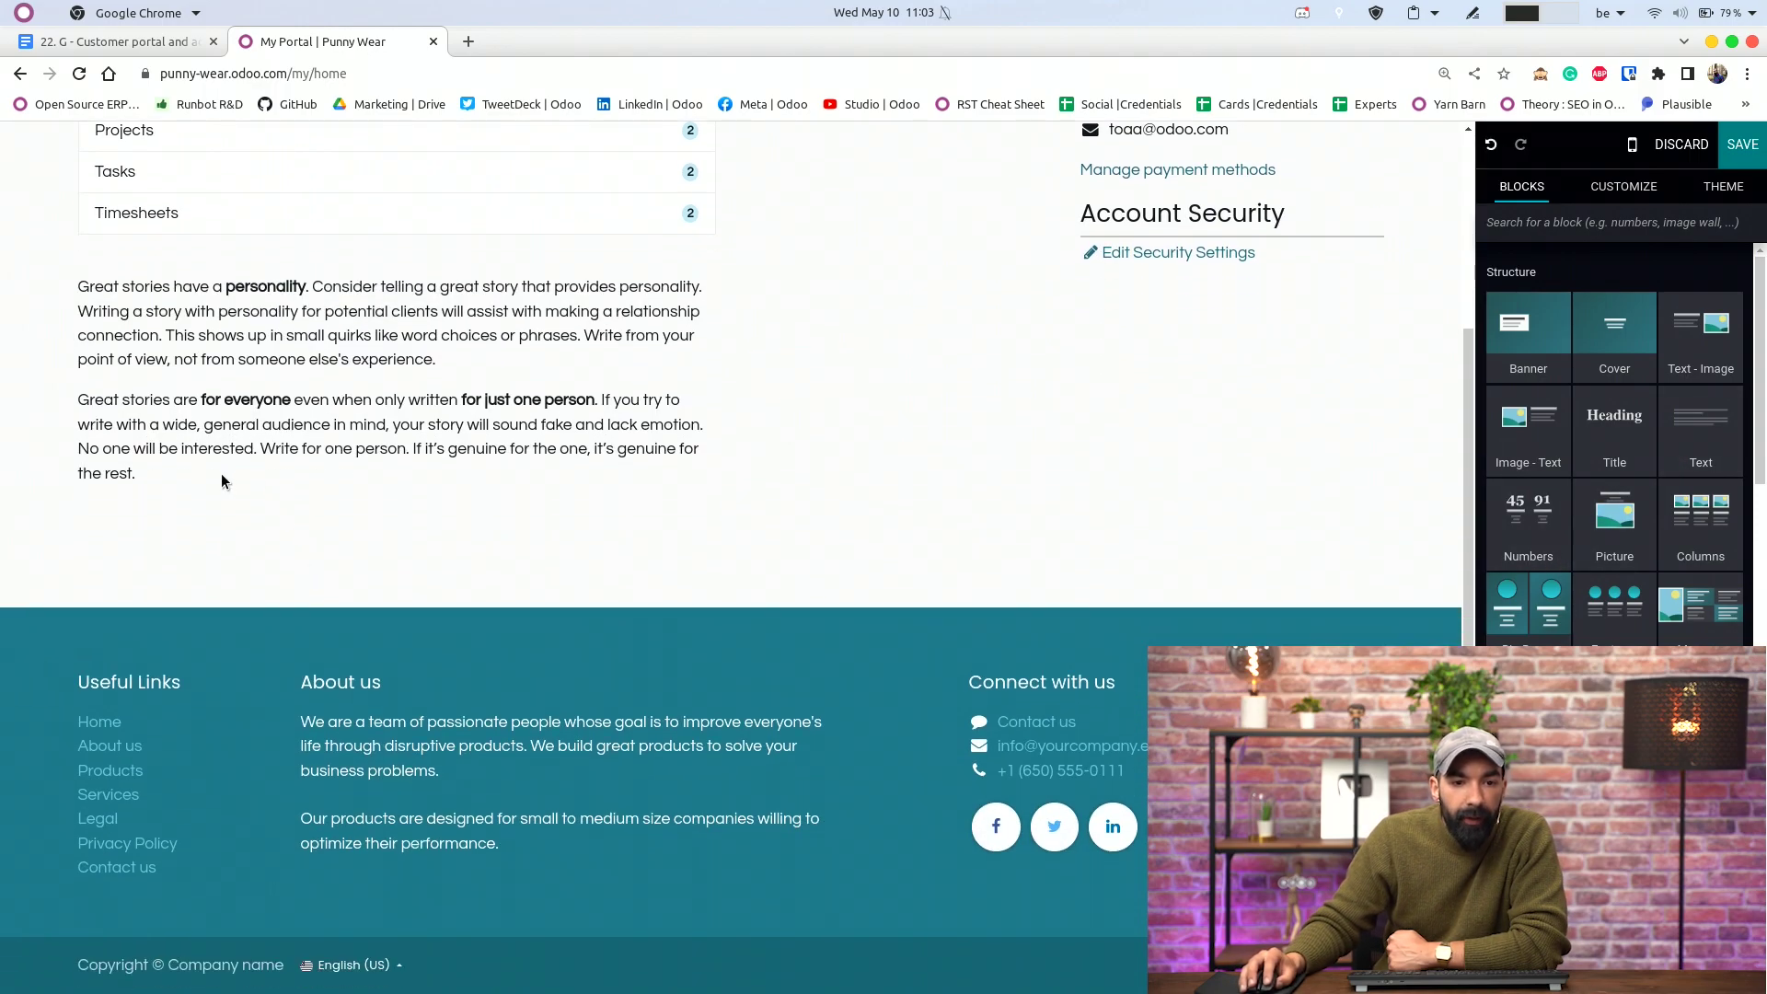
scroll(1168, 331, up, 1)
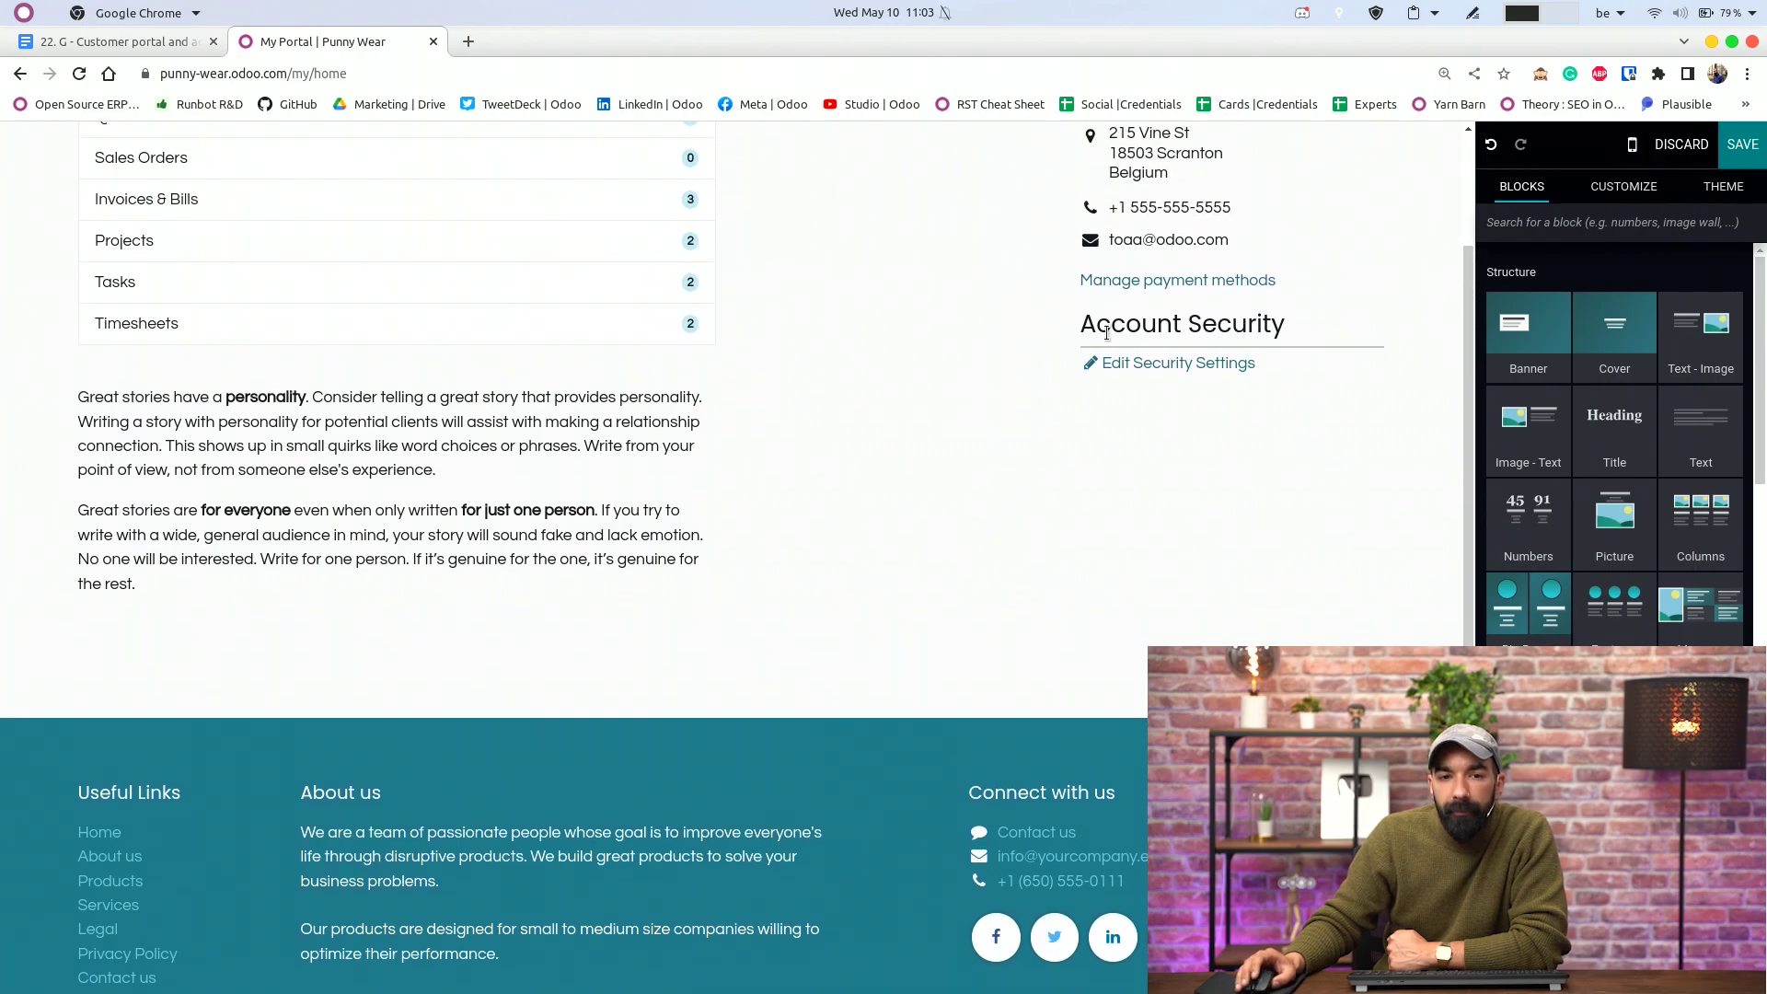
scroll(886, 353, up, 1)
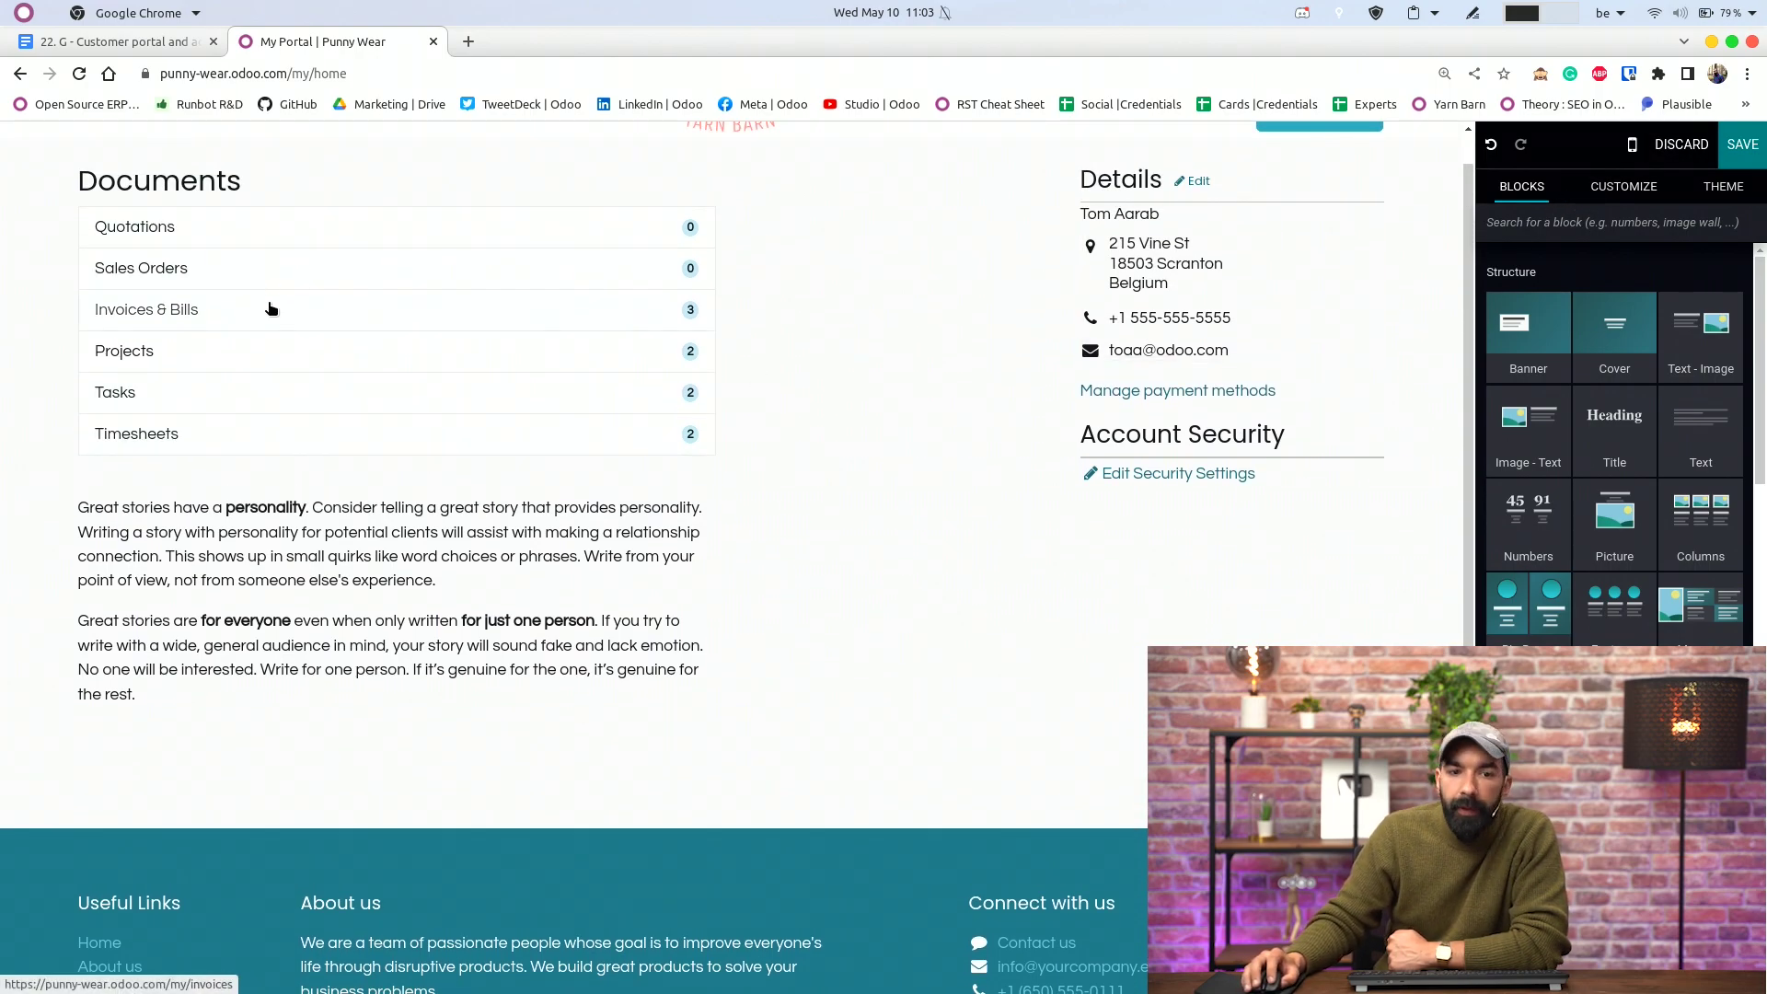
Step: Switch off Show Timesheets and Show Projects / Tasks in the Customize page options
click(1620, 185)
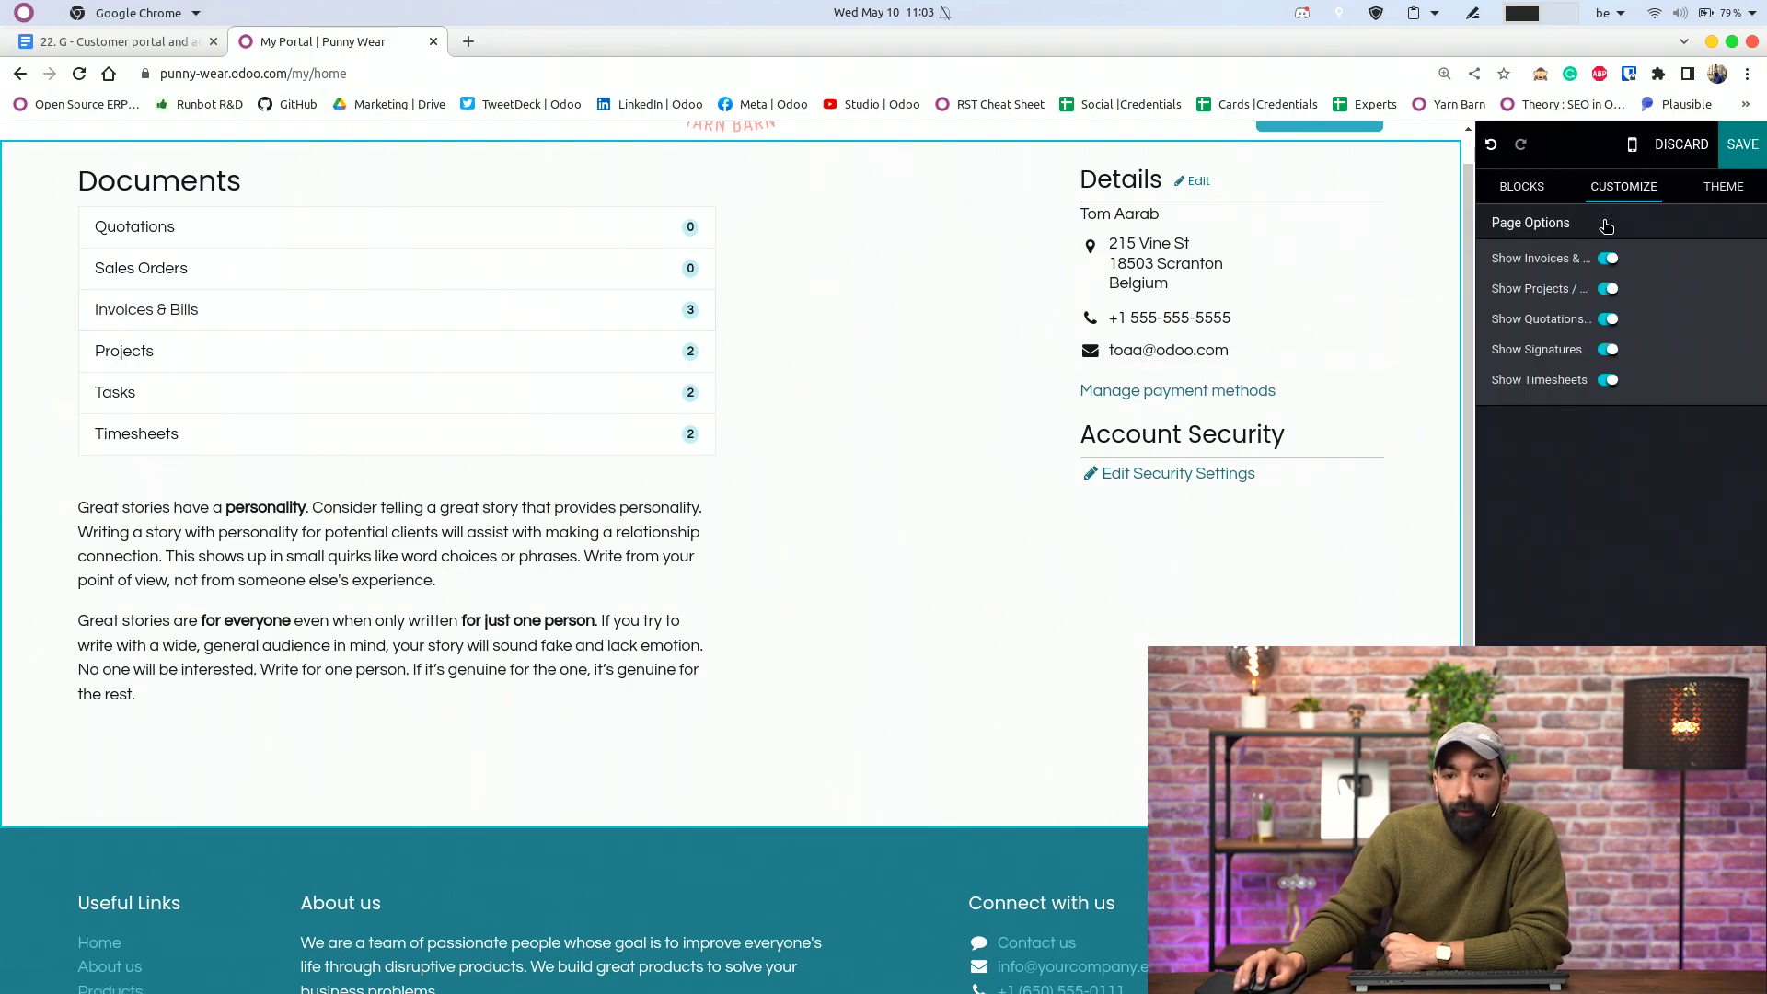
click(1607, 380)
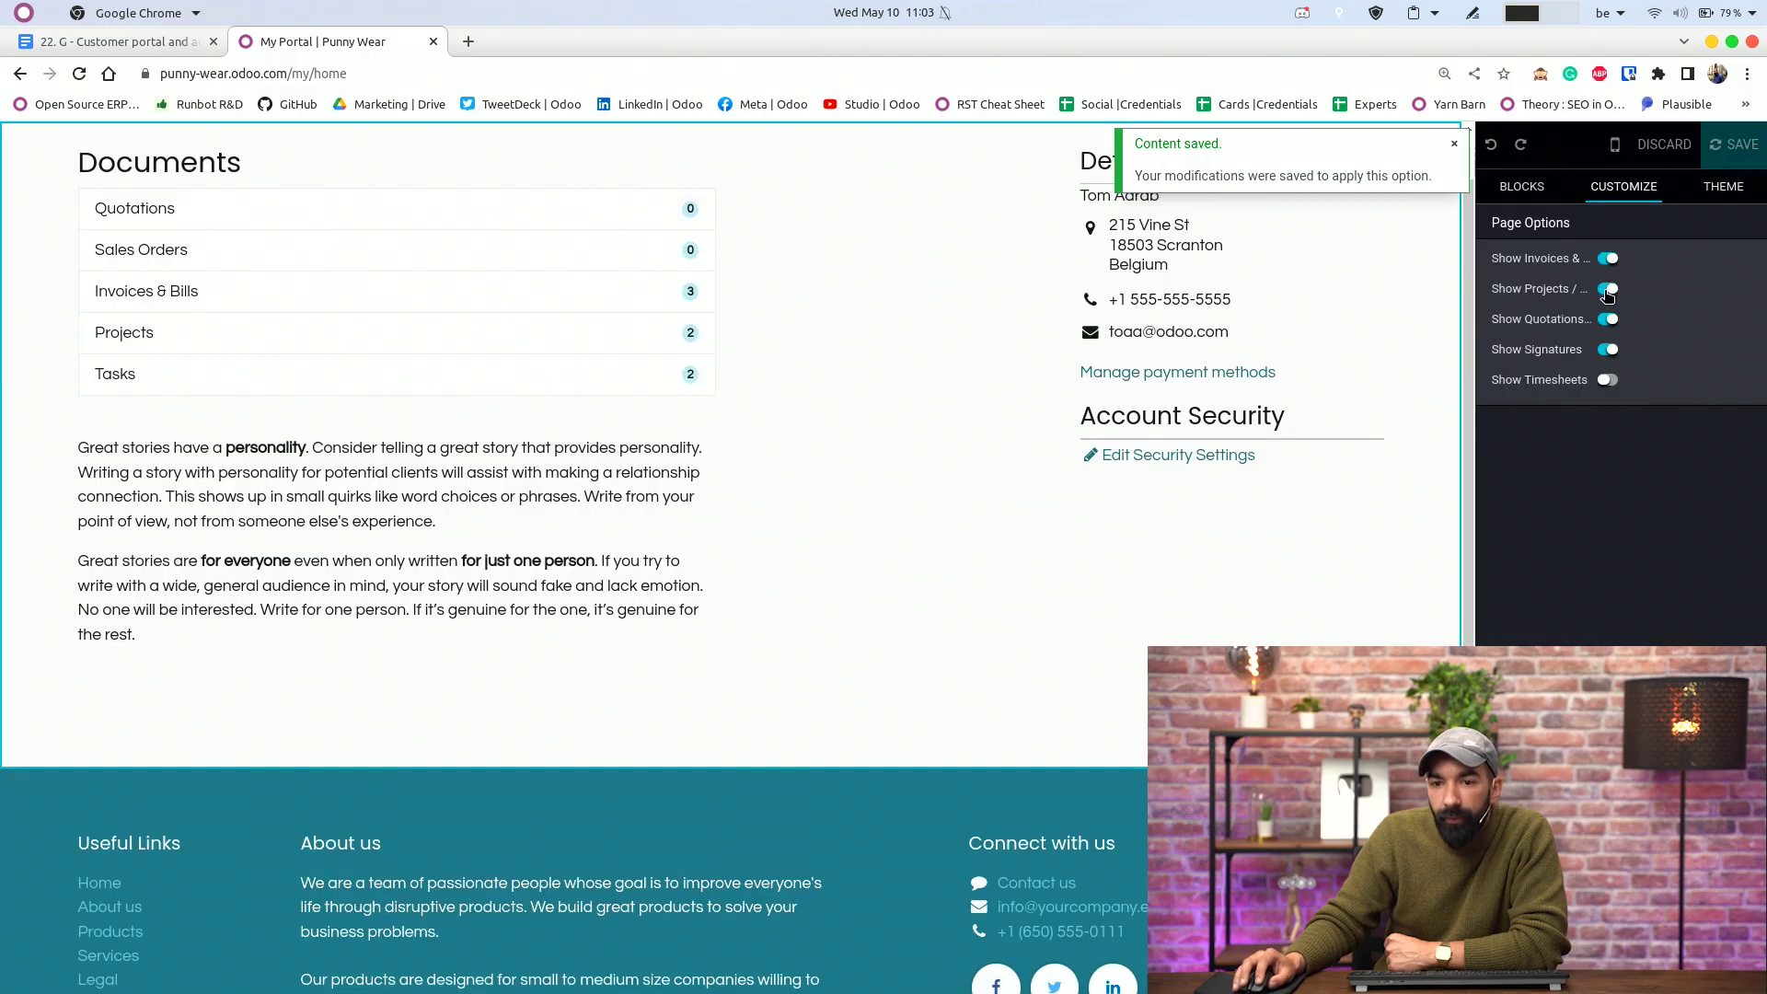
click(1607, 289)
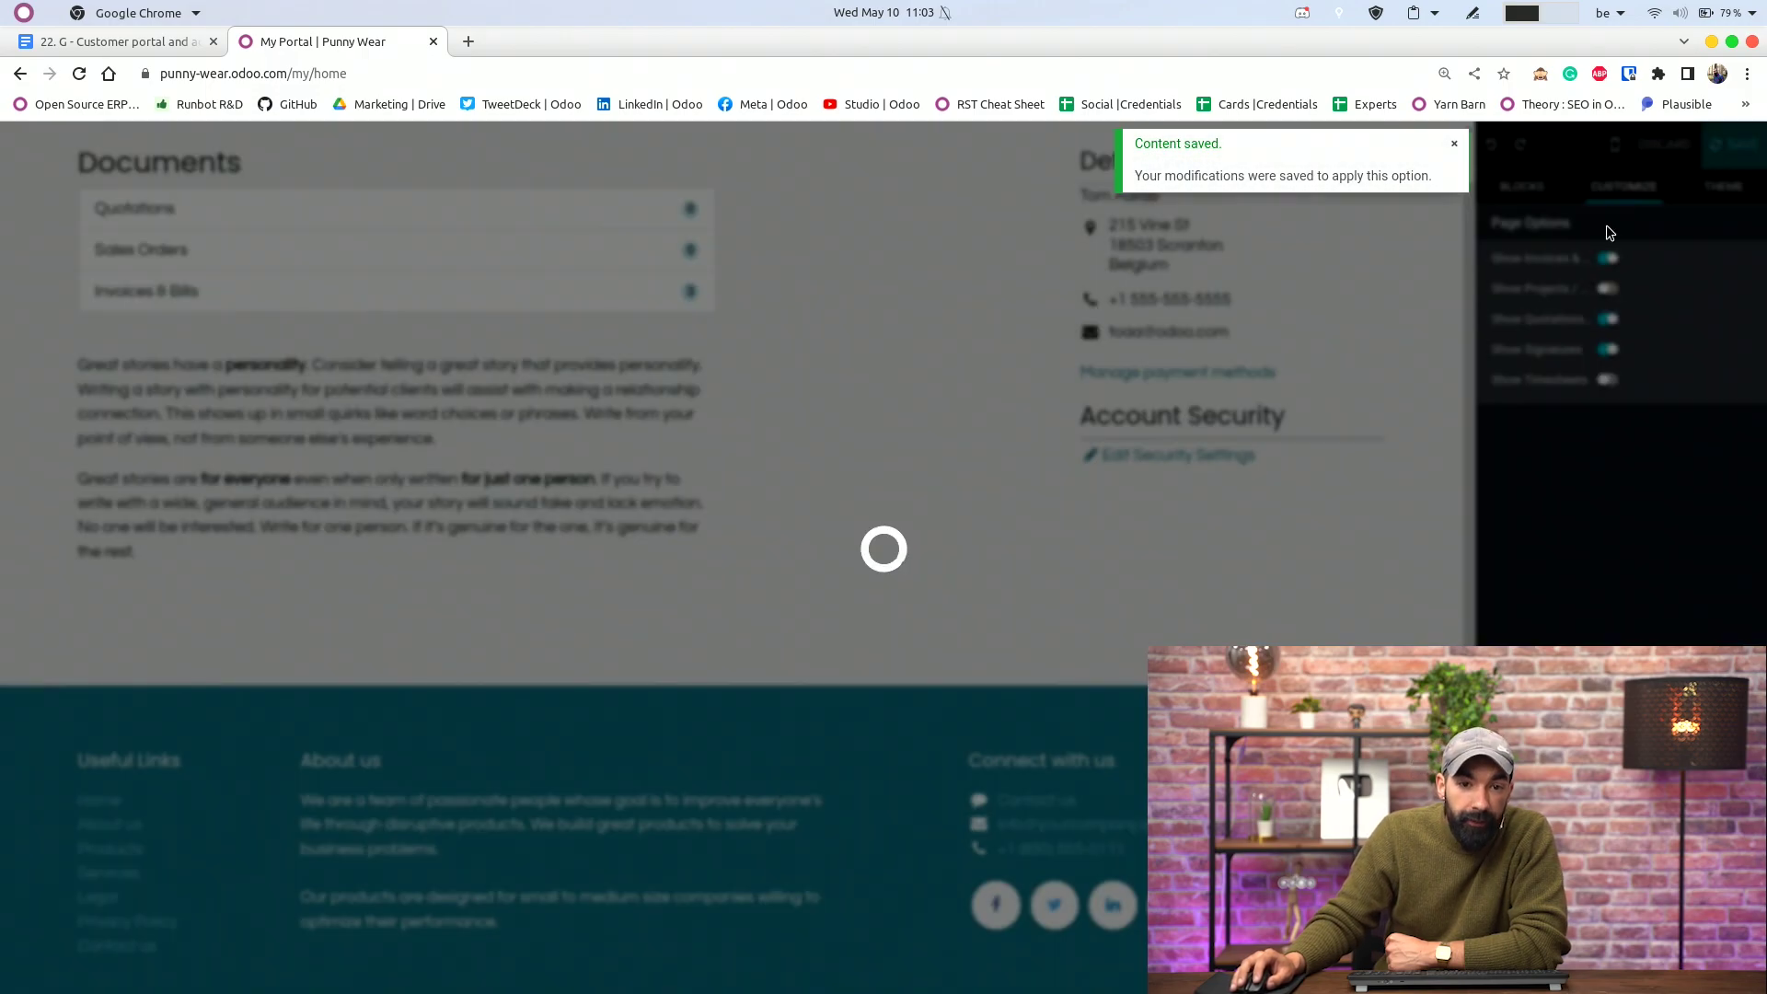